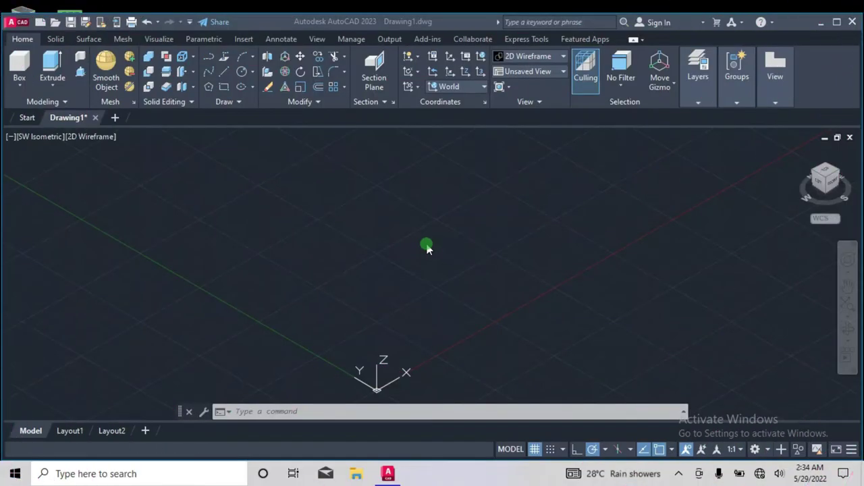
Use UNITS to make length units Architectural with 0'-0 1/16" precision.
left_click(427, 246)
type("unn")
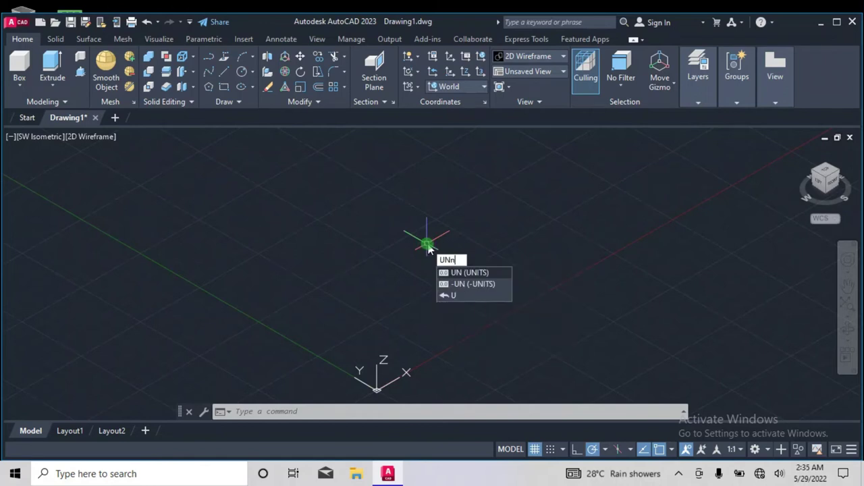
left_click(474, 273)
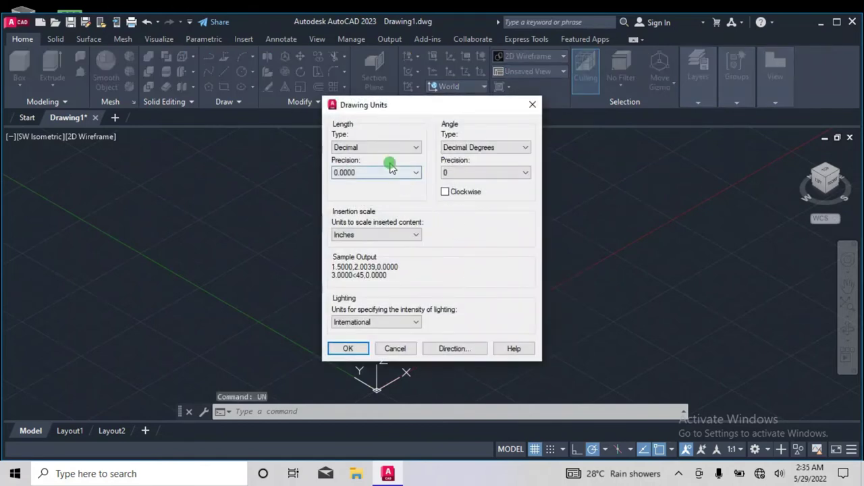
left_click(391, 149)
left_click(391, 156)
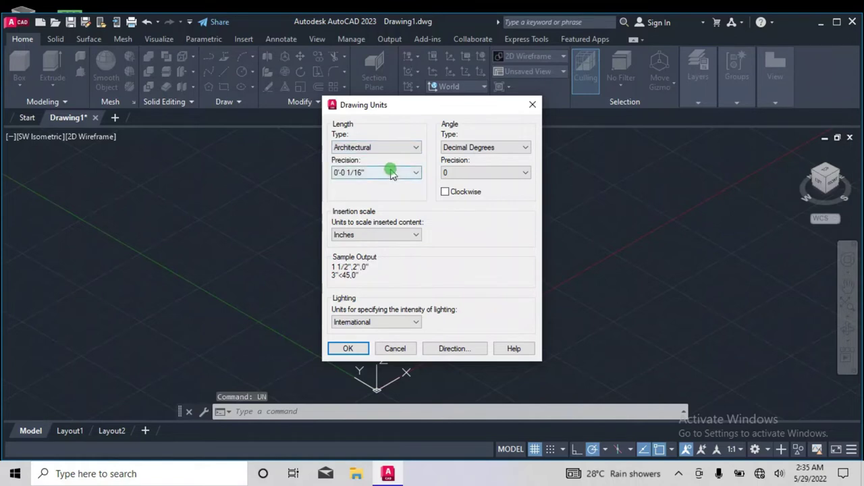
left_click(347, 349)
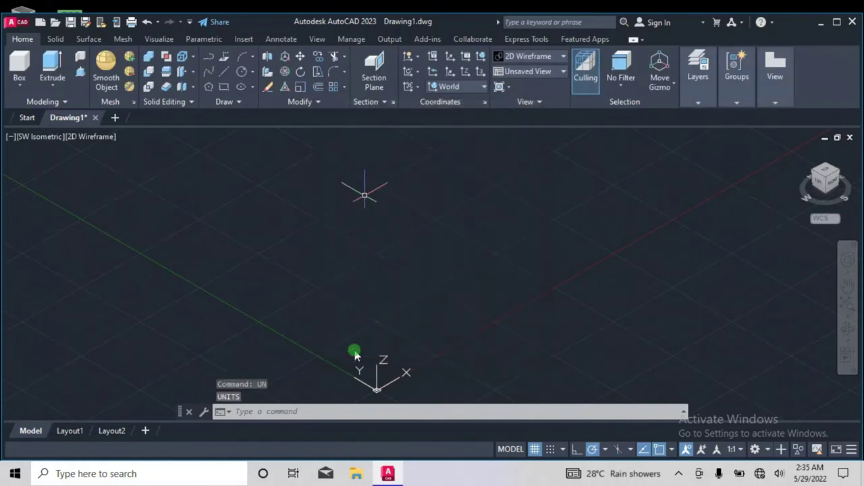
Draw a rectangle on the ground plane.
left_click(223, 86)
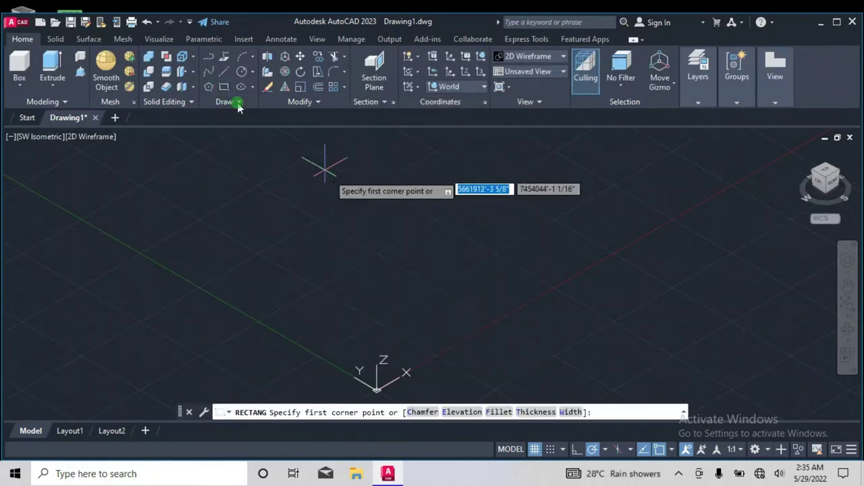
left_click(434, 218)
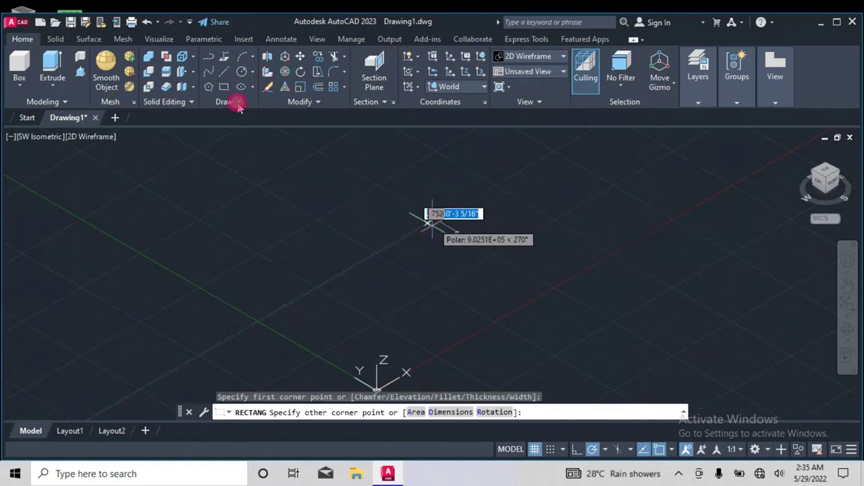
left_click(435, 287)
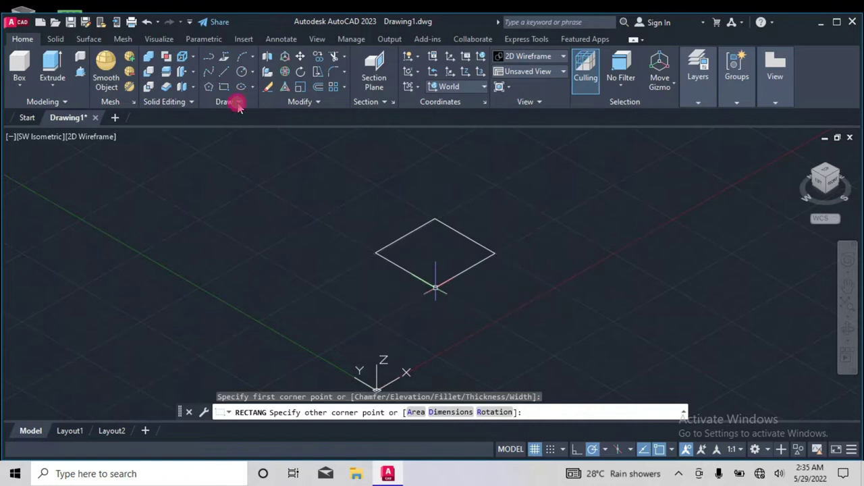
scroll(425, 280, "down", 2)
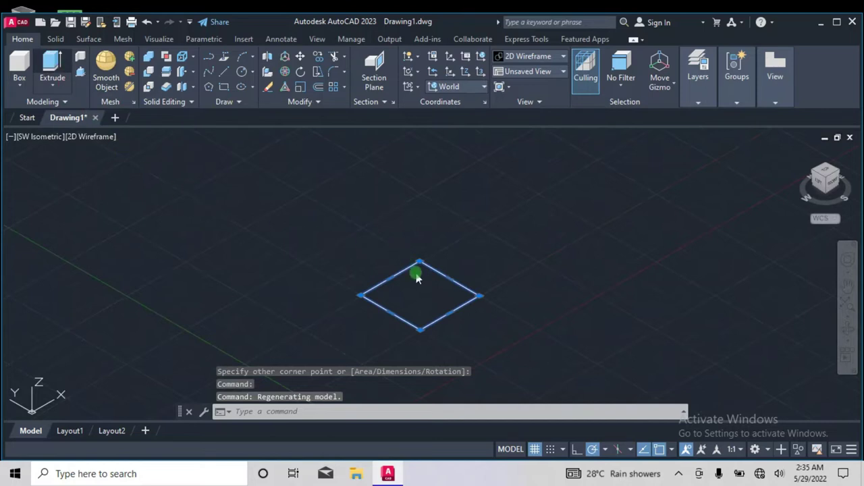
Extrude the rectangle upward into a tall rectangular box.
left_click(51, 62)
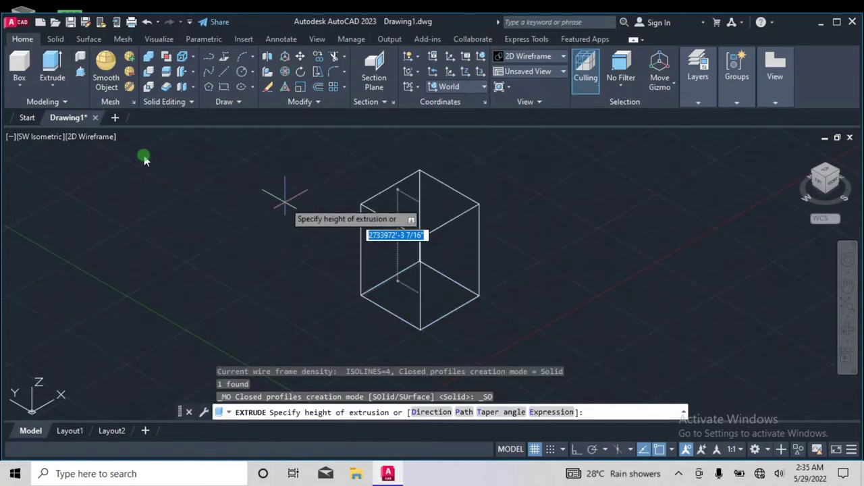
scroll(326, 324, "down", 3)
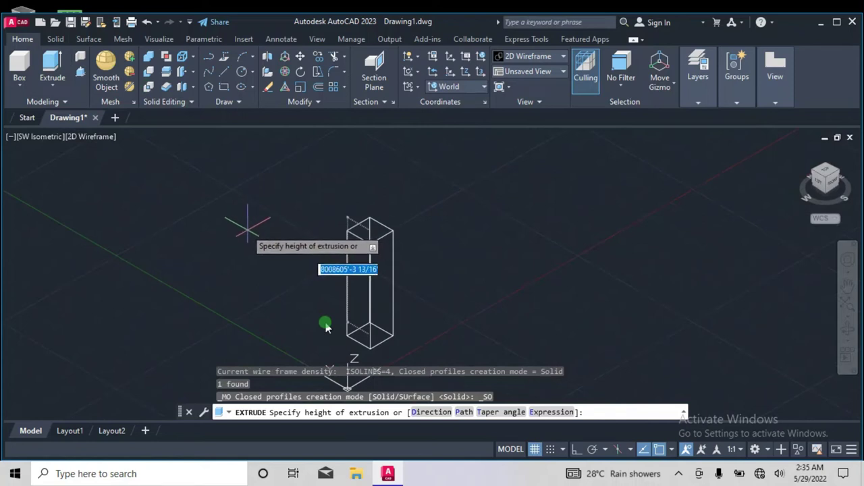
left_click(326, 327)
scroll(326, 327, "up", 2)
scroll(380, 227, "up", 2)
middle_click_drag(424, 233, 331, 261)
scroll(447, 184, "up", 2)
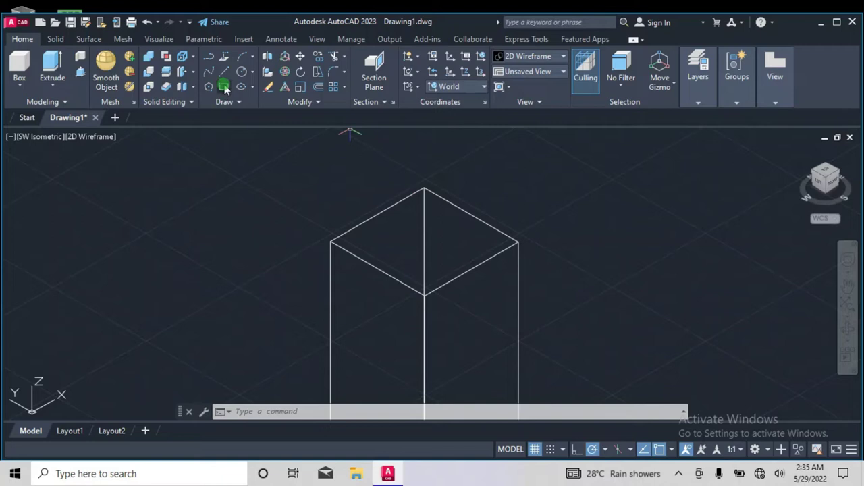
In Top view, draw a smaller square beside the box's base.
left_click(38, 137)
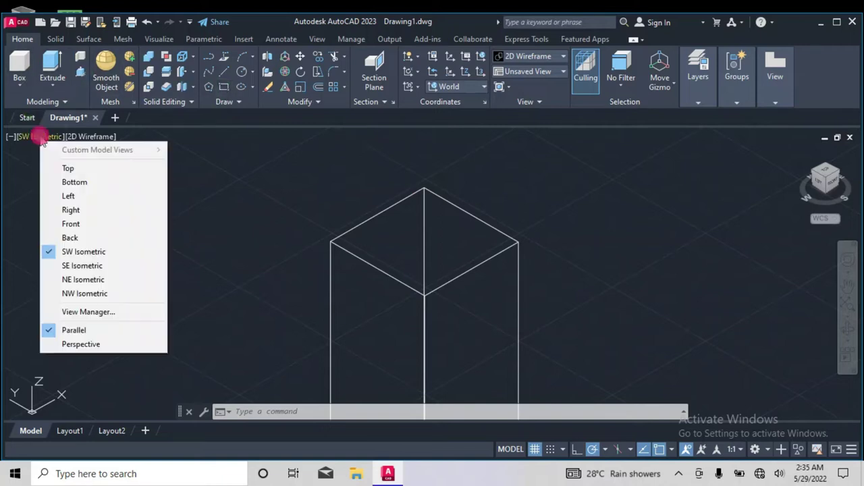
left_click(61, 166)
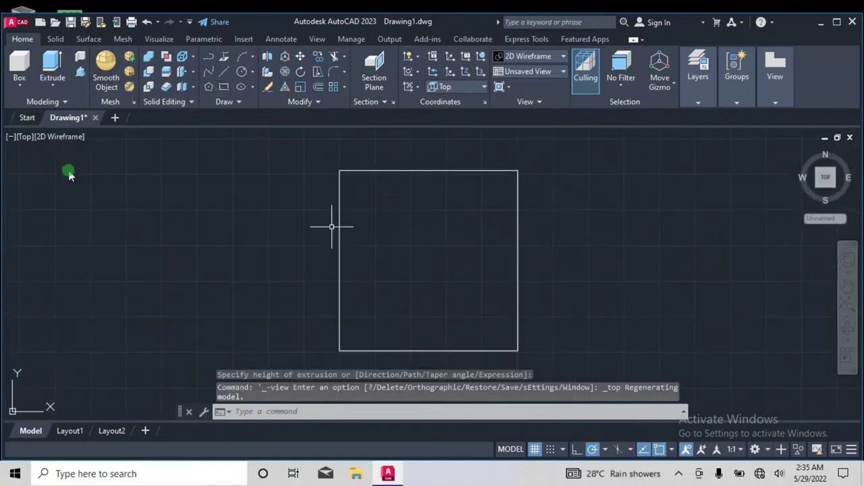
left_click(223, 88)
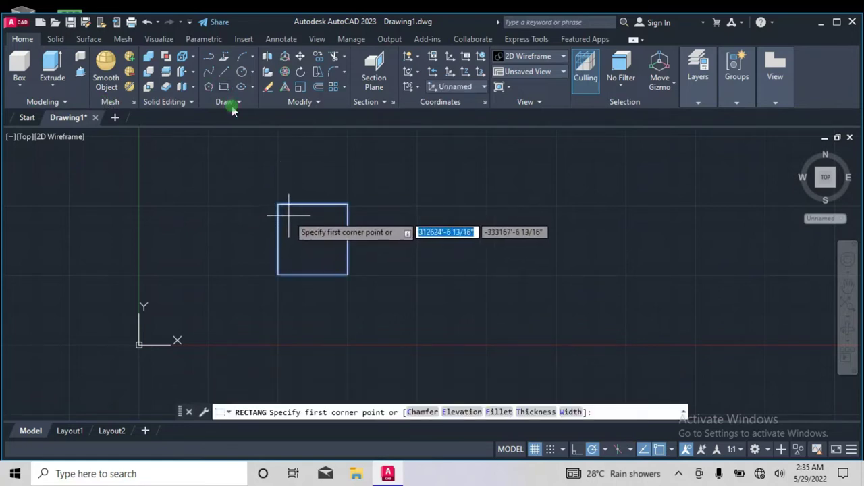
left_click(371, 226)
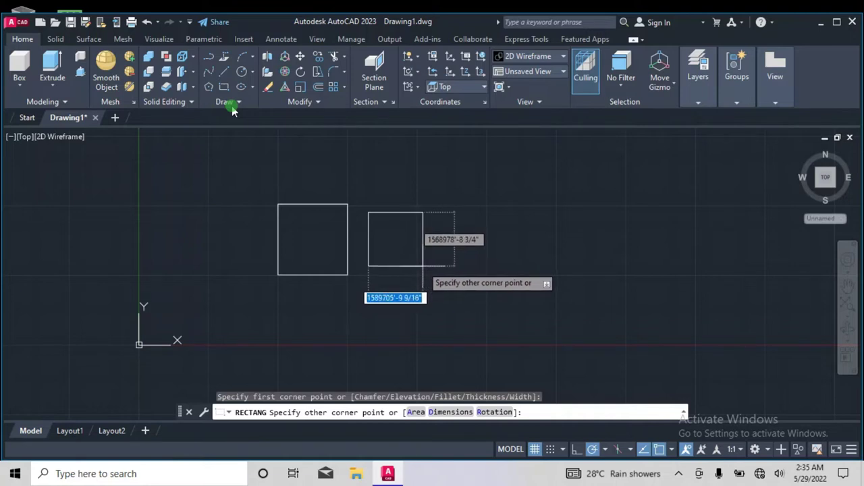
left_click(422, 264)
Move the smaller square inside the box footprint and return to isometric view.
left_click(423, 255)
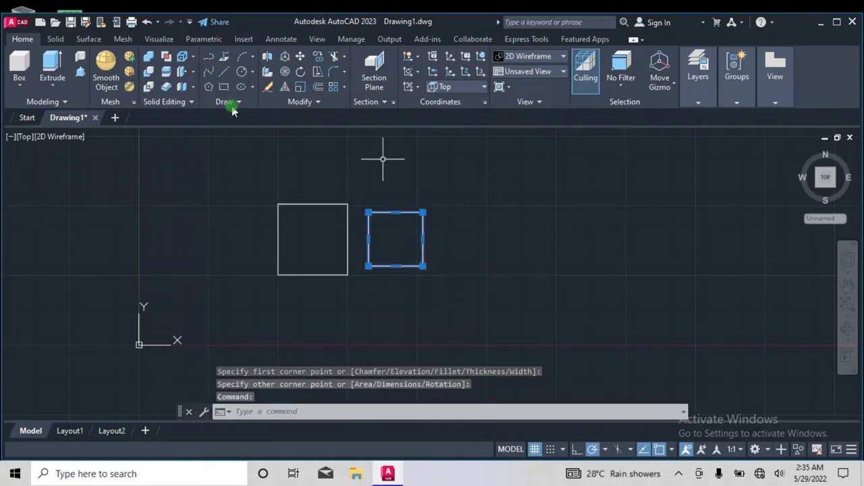
left_click(299, 56)
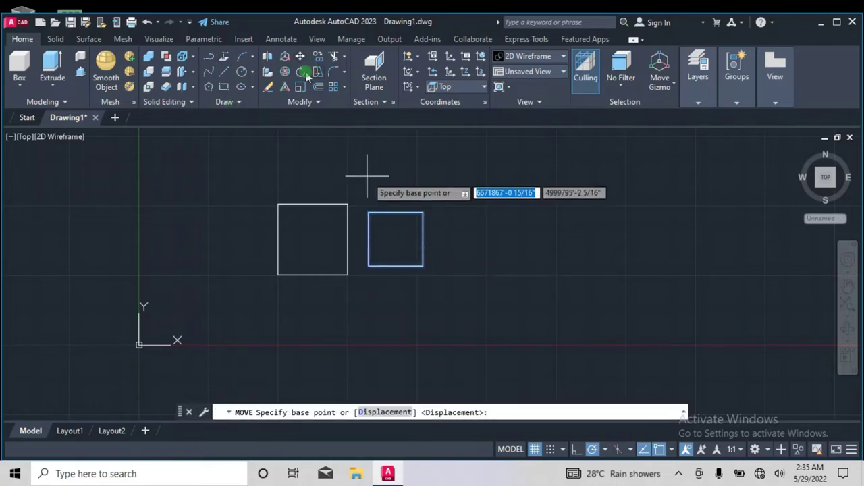
left_click(368, 213)
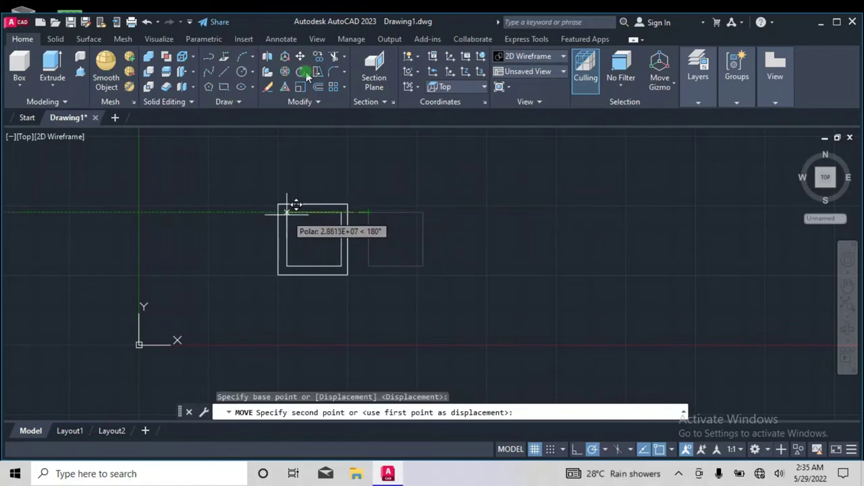
left_click(287, 213)
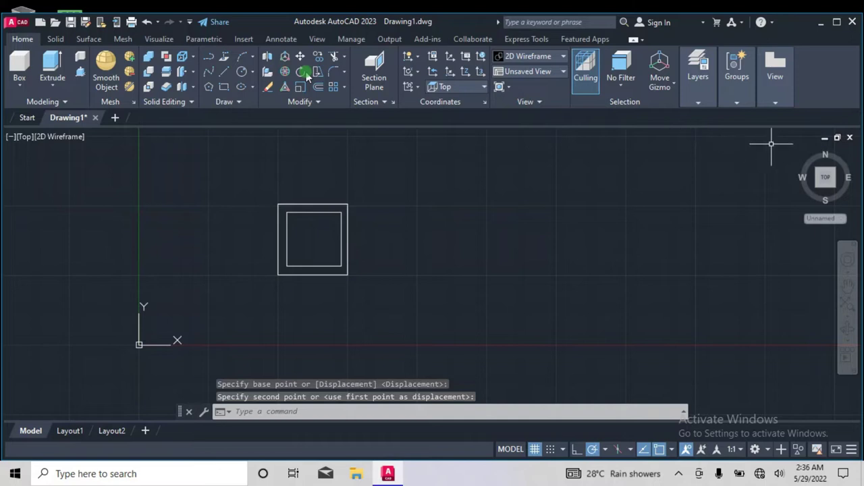
left_click(803, 149)
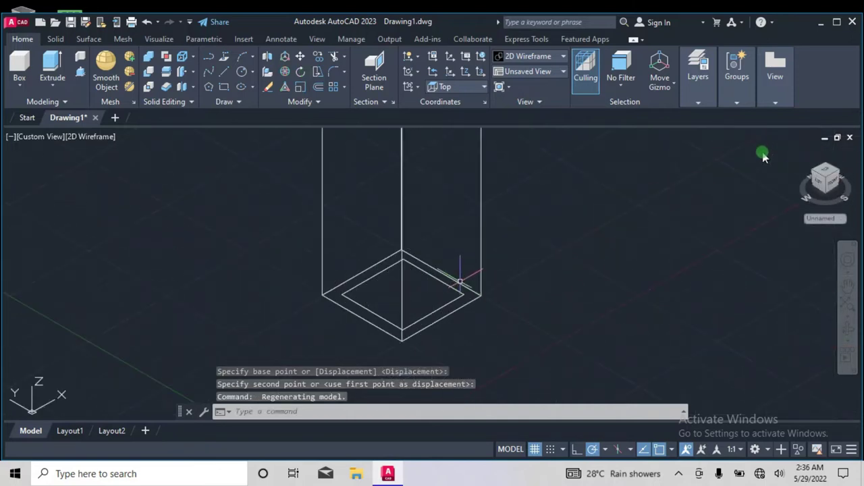
Move the inner square up onto the top face of the box.
left_click(450, 286)
right_click(449, 286)
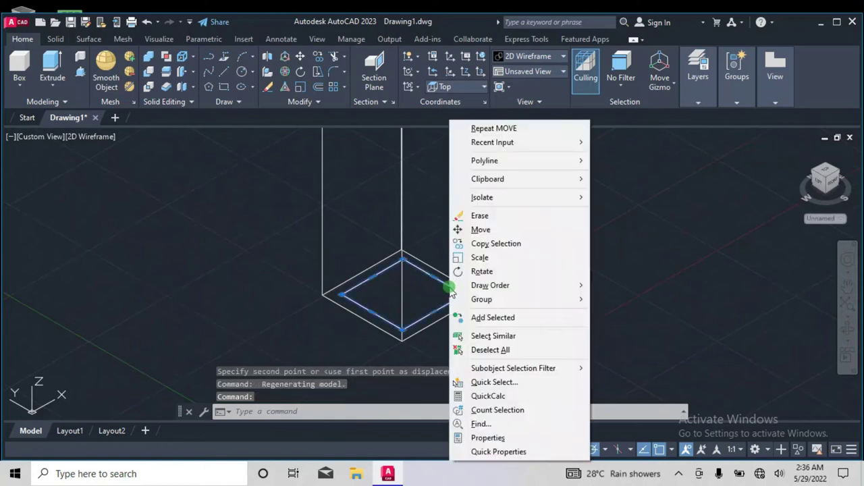
left_click(483, 232)
scroll(408, 287, "down", 4)
left_click(428, 290)
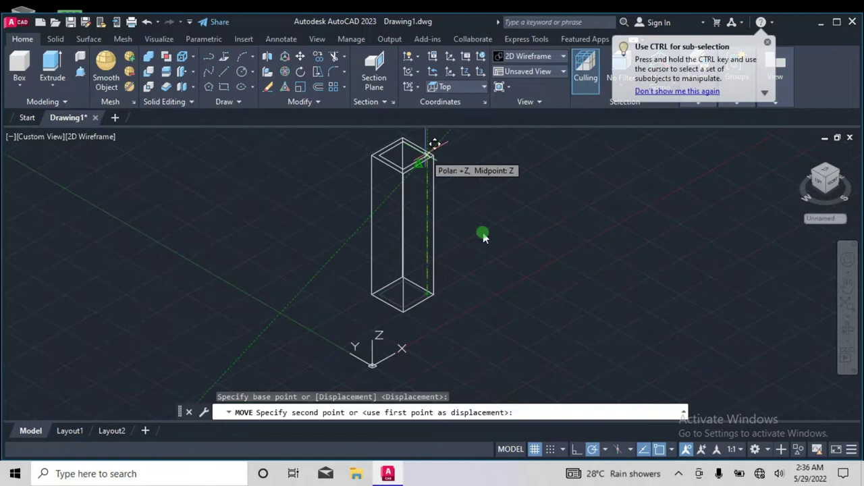
left_click(434, 143)
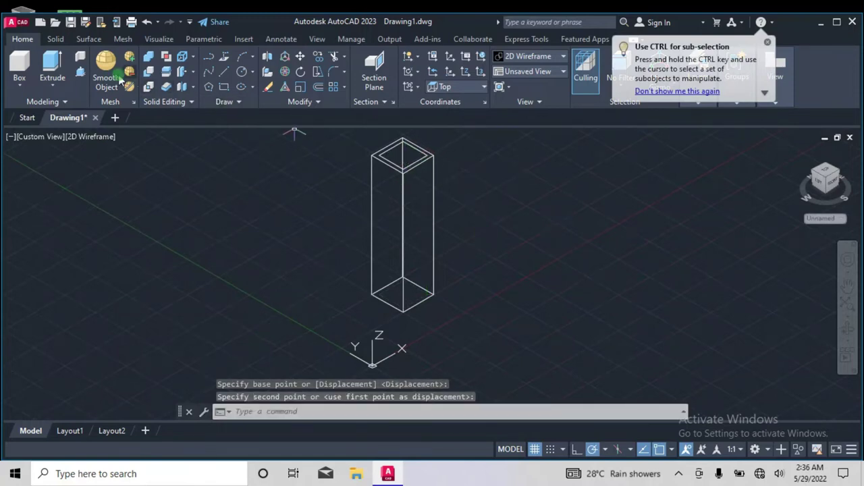
Presspull the inner square down through the full height of the box.
left_click(80, 71)
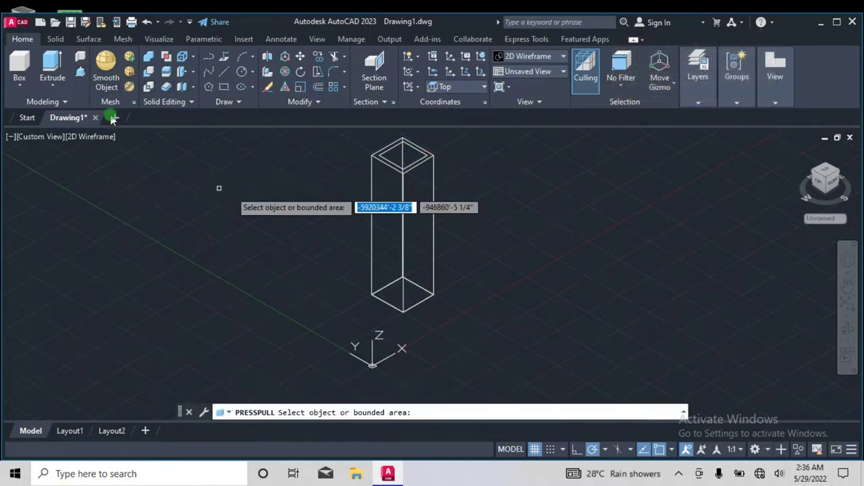
left_click(403, 156)
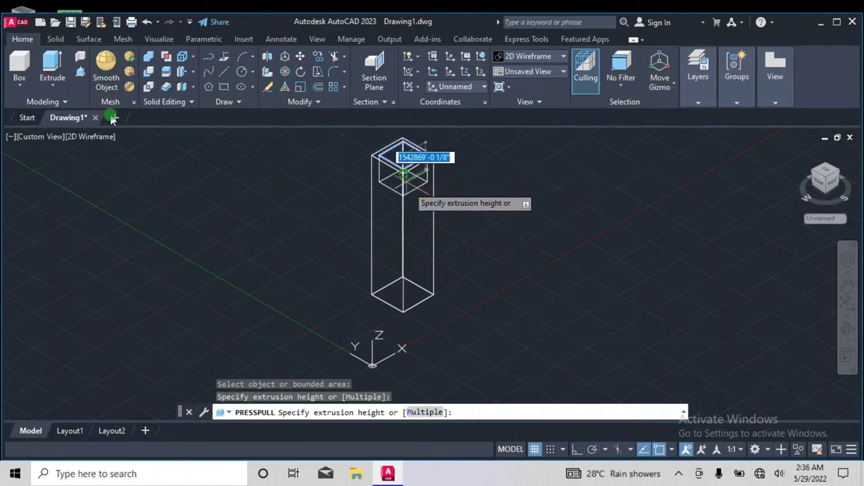
left_click(434, 293)
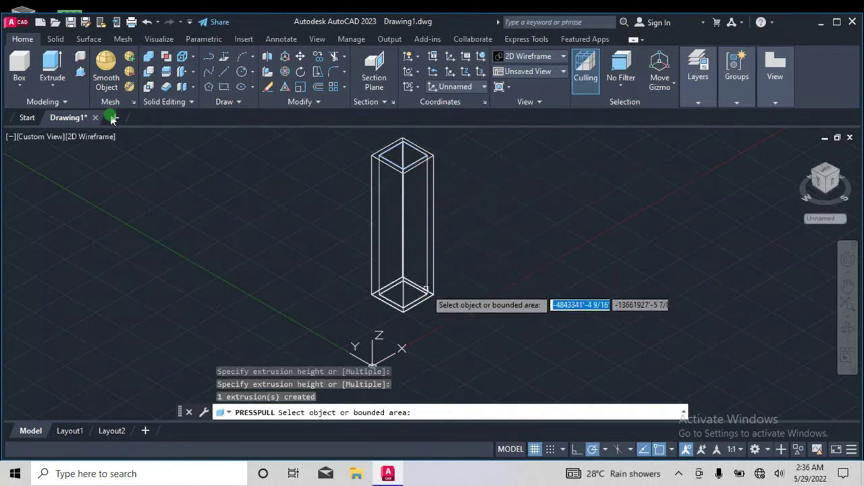
key("Escape")
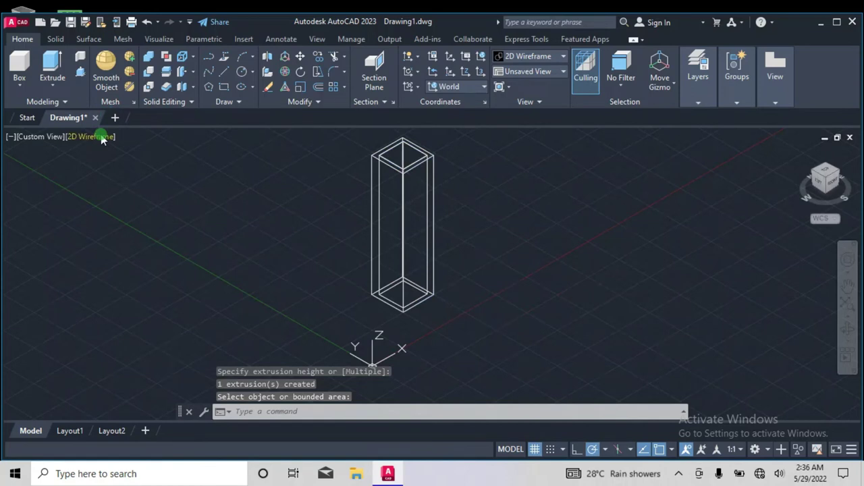
left_click(101, 137)
left_click(139, 185)
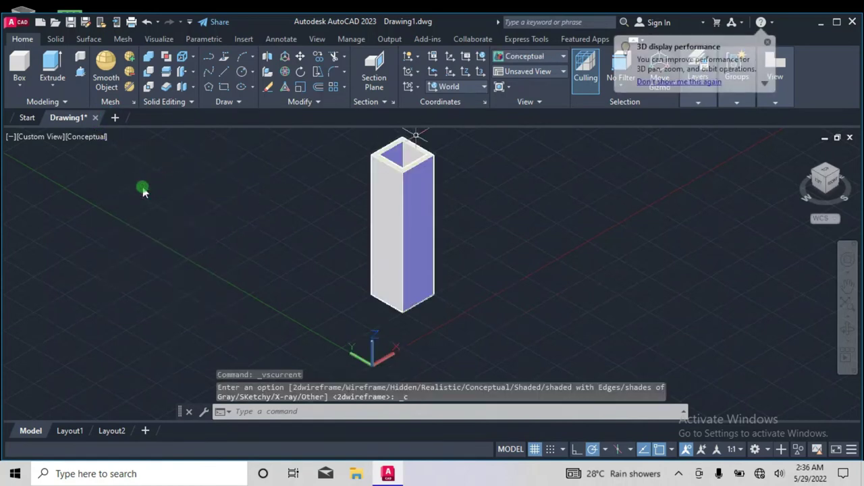
scroll(424, 129, "down", 3)
scroll(425, 129, "up", 6)
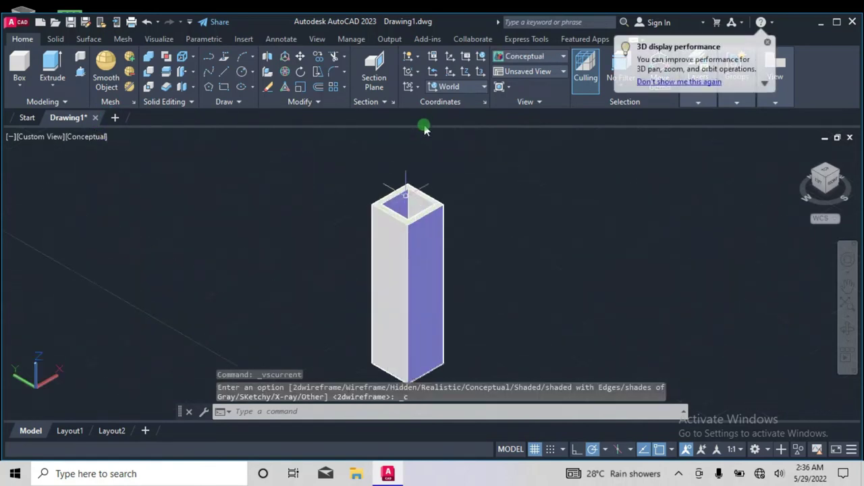
scroll(425, 130, "down", 5)
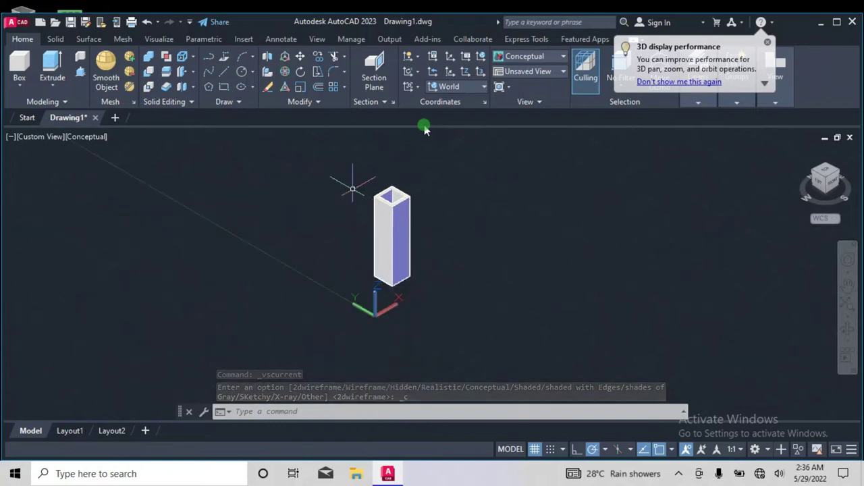
left_click(96, 139)
left_click(139, 169)
scroll(144, 174, "down", 4)
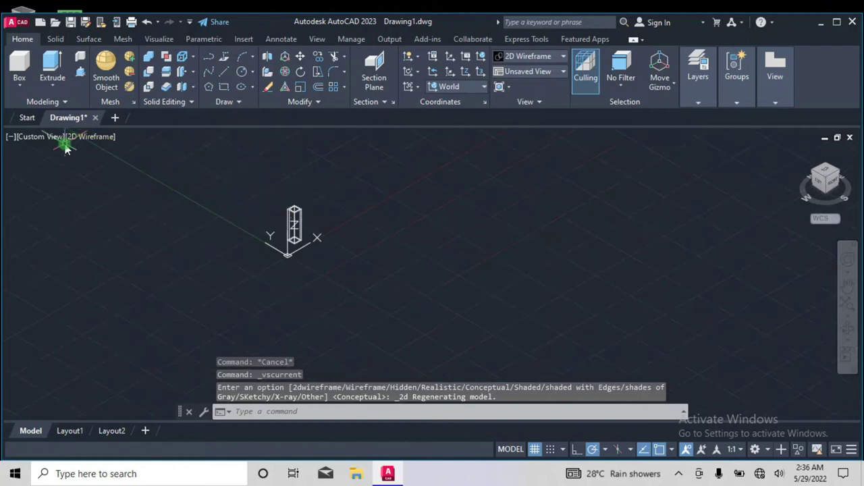
In Top view, draw a trial rectangle from the outer square to the right.
left_click(30, 137)
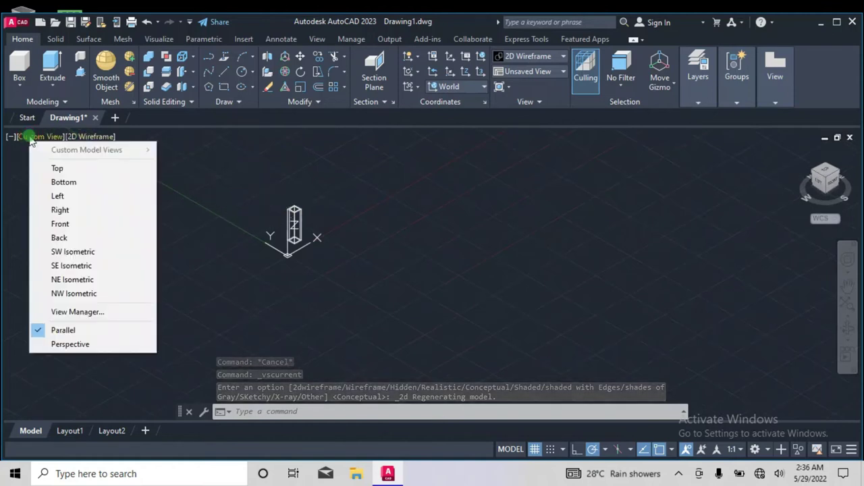
left_click(53, 169)
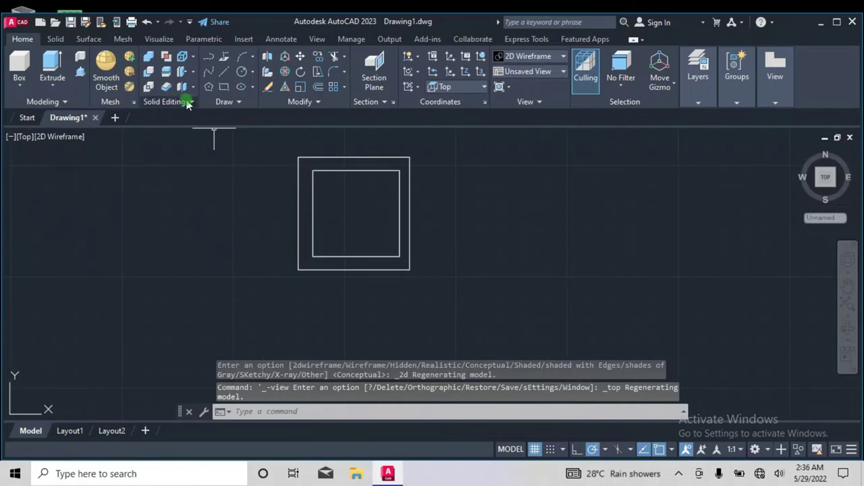
left_click(223, 88)
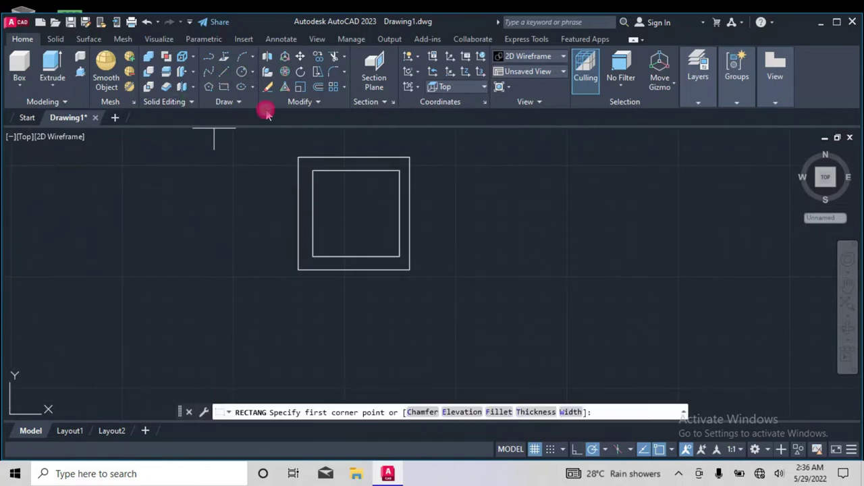
left_click(409, 195)
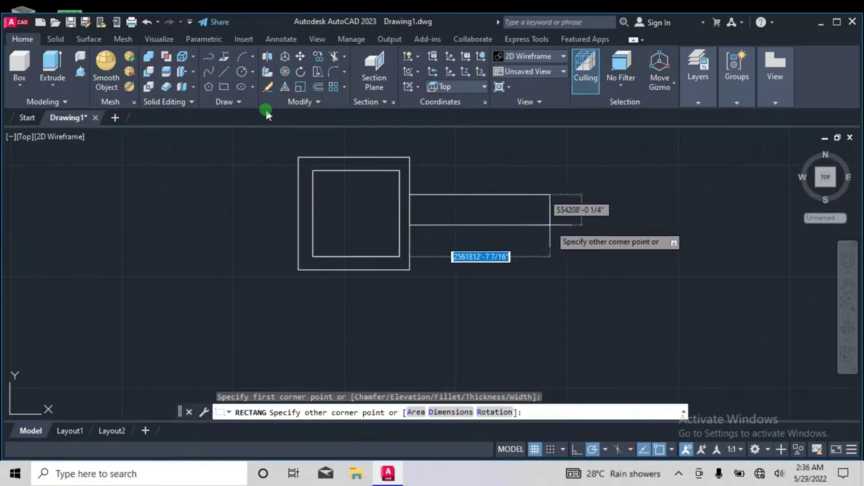
left_click(553, 226)
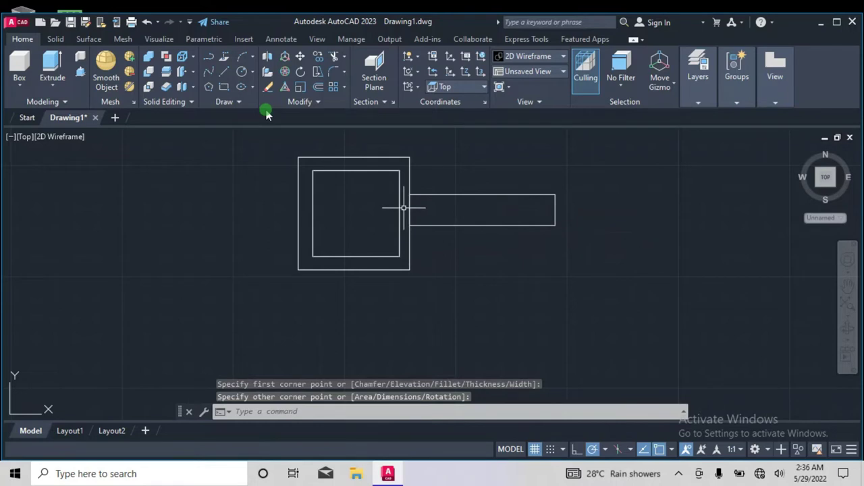
Erase the stray trial rectangle.
left_click(458, 194)
right_click(458, 195)
left_click(492, 215)
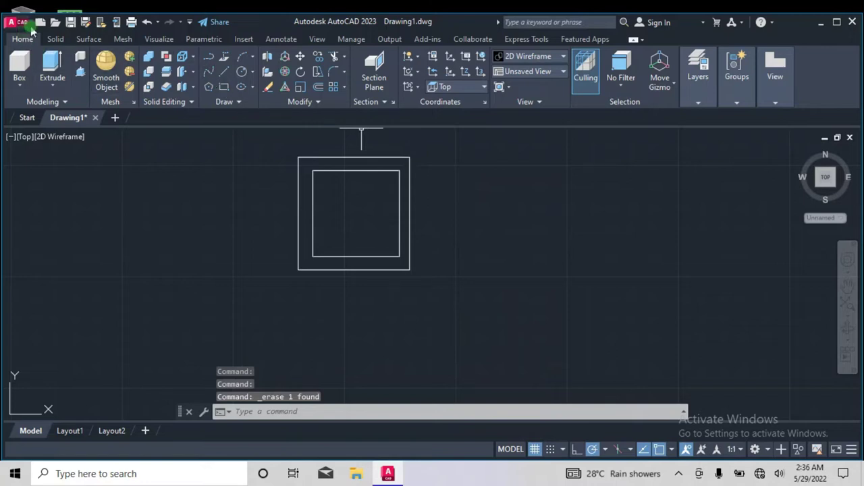
From Top view, draw a small square to the right of the hollow square outline.
left_click_drag(797, 147, 426, 254)
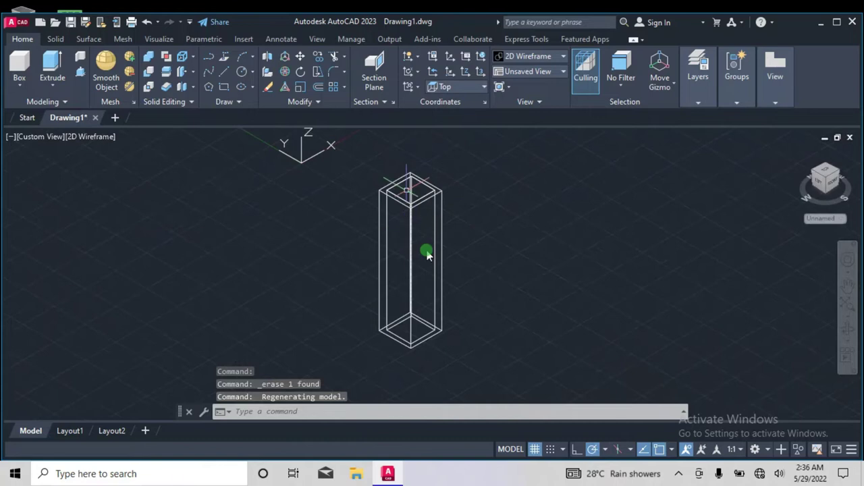
left_click(825, 174)
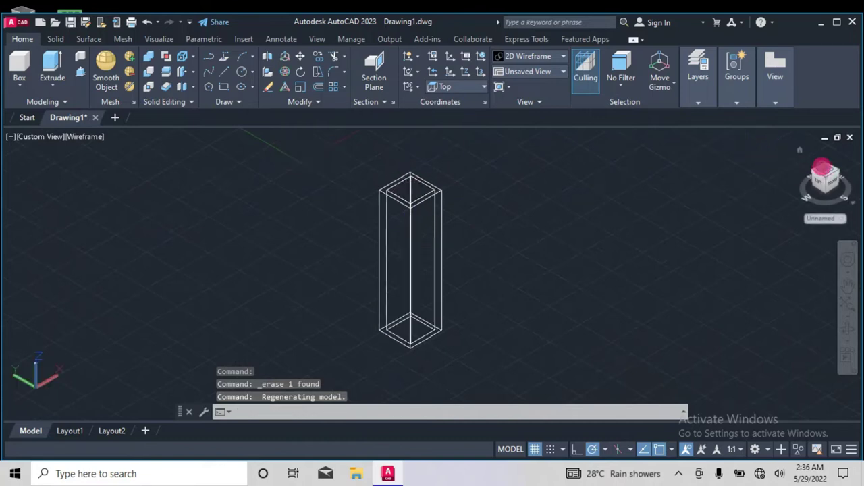
left_click(224, 88)
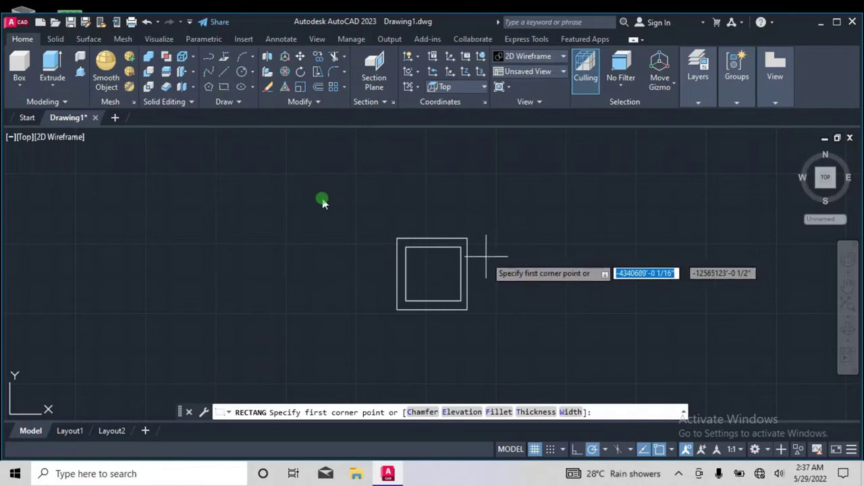
left_click(481, 253)
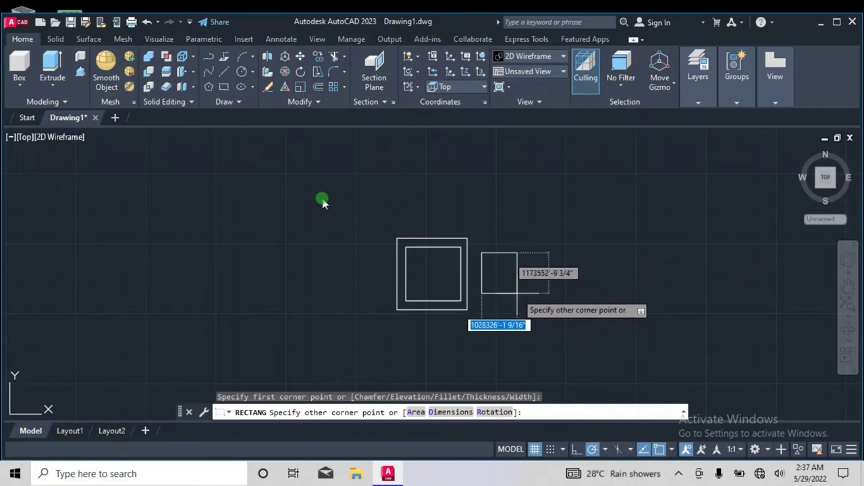
left_click(523, 296)
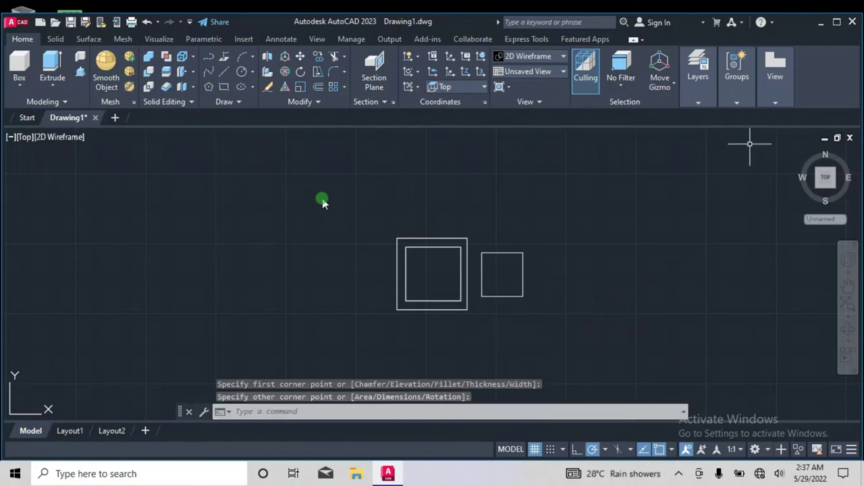
left_click_drag(803, 154, 579, 250)
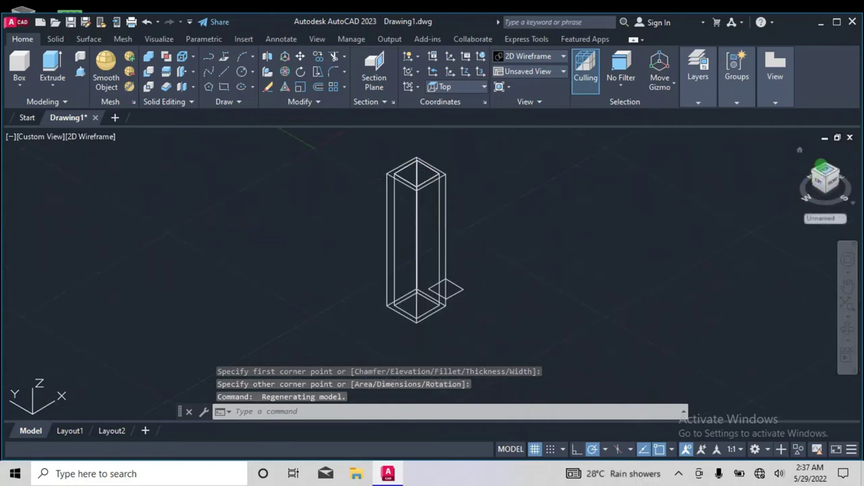
Move the small square by its corner to nest it inside the hollow square.
left_click(820, 165)
left_click(490, 256)
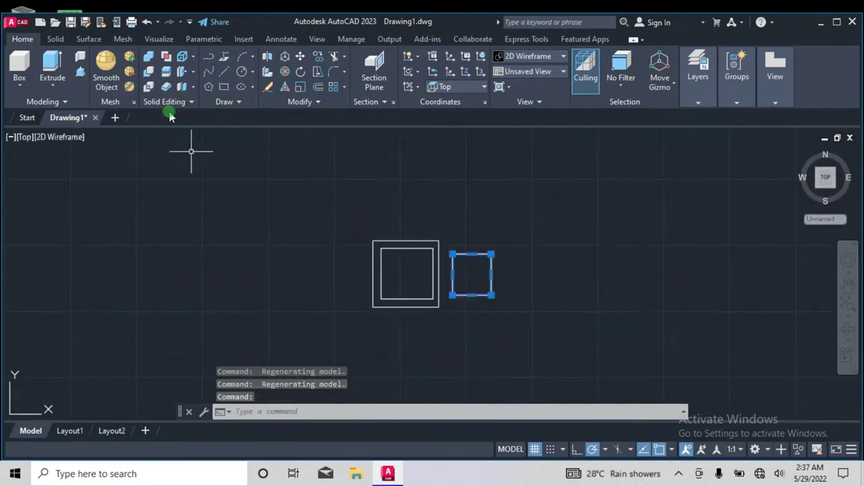
left_click(300, 56)
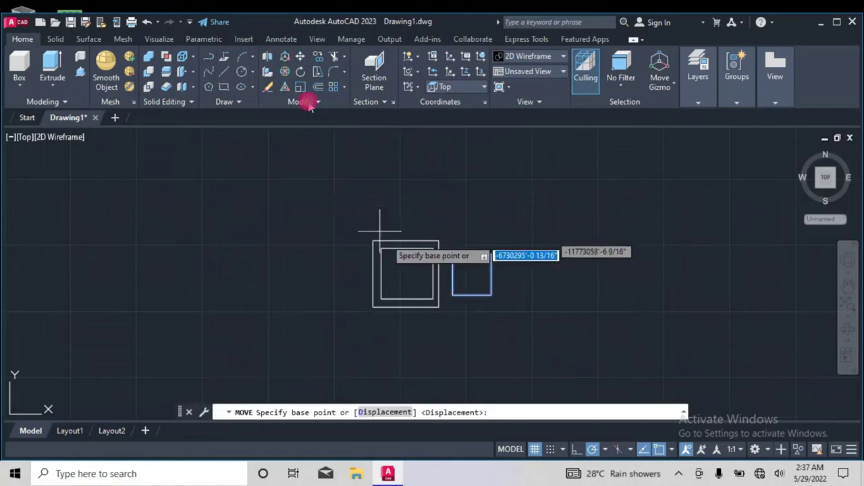
left_click(452, 295)
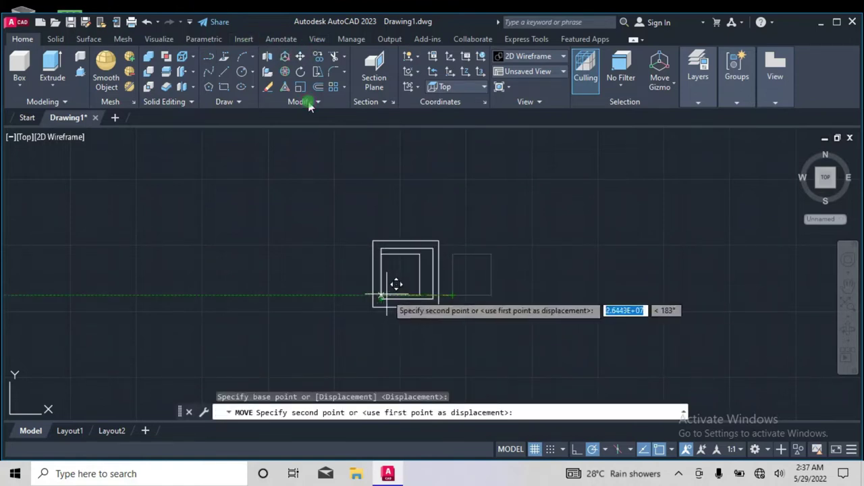
scroll(403, 281, "up", 2)
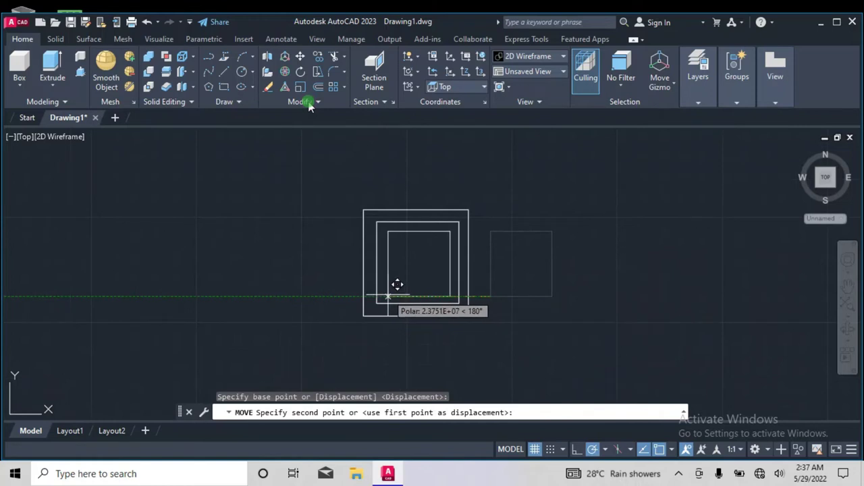
left_click(397, 284)
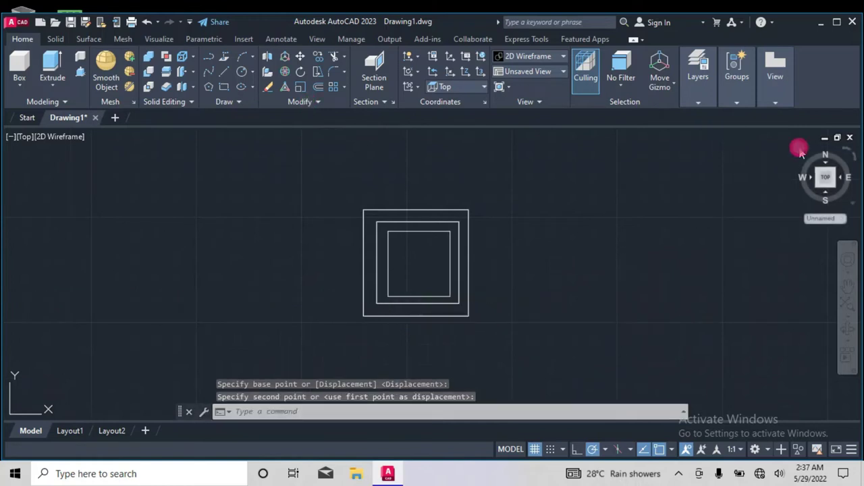
left_click(800, 156)
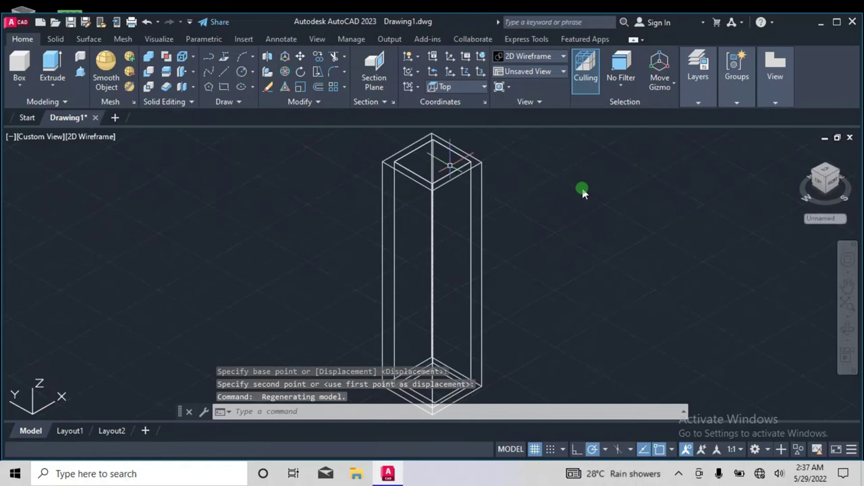
Move the small square to the column's base and reselect it for extrusion.
scroll(459, 291, "up", 5)
left_click(416, 333)
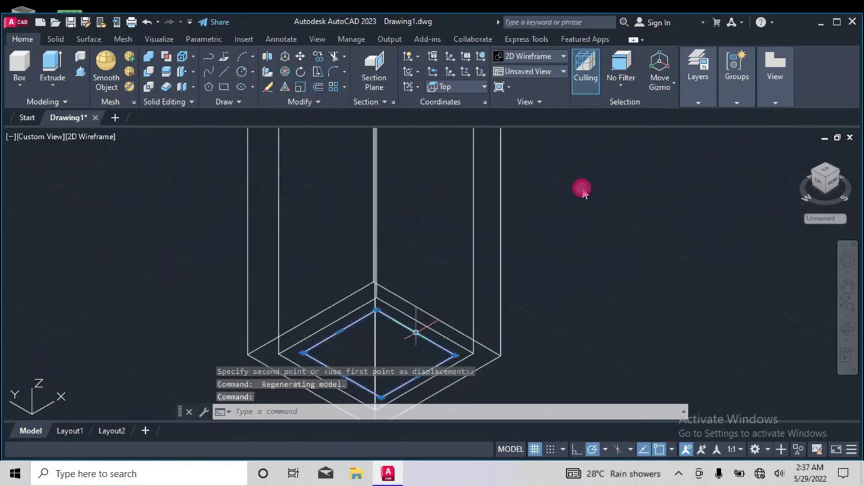
scroll(401, 276, "down", 2)
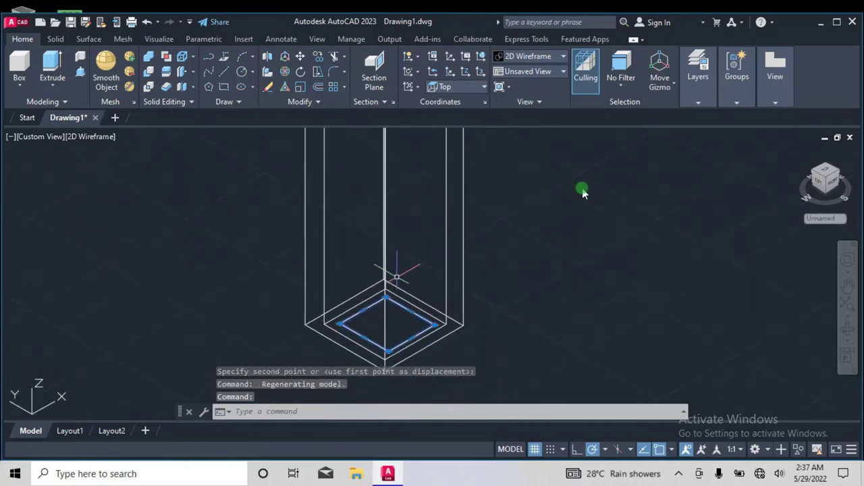
scroll(397, 277, "down", 2)
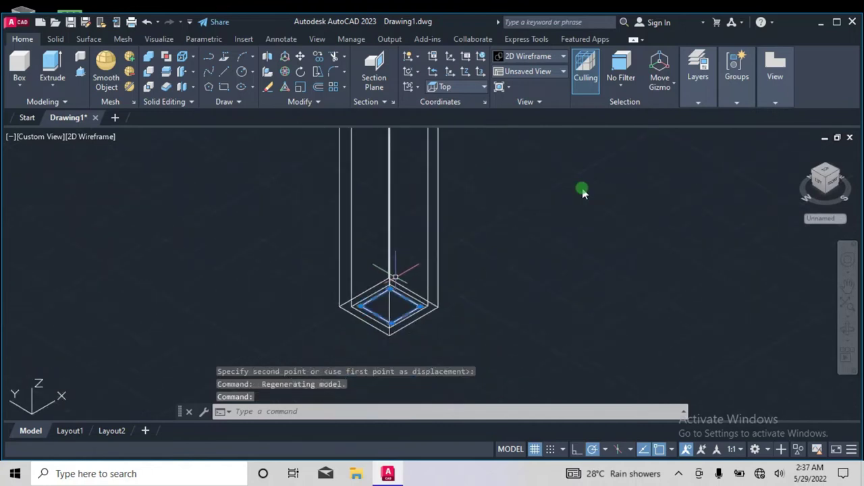
left_click(299, 56)
left_click(416, 278)
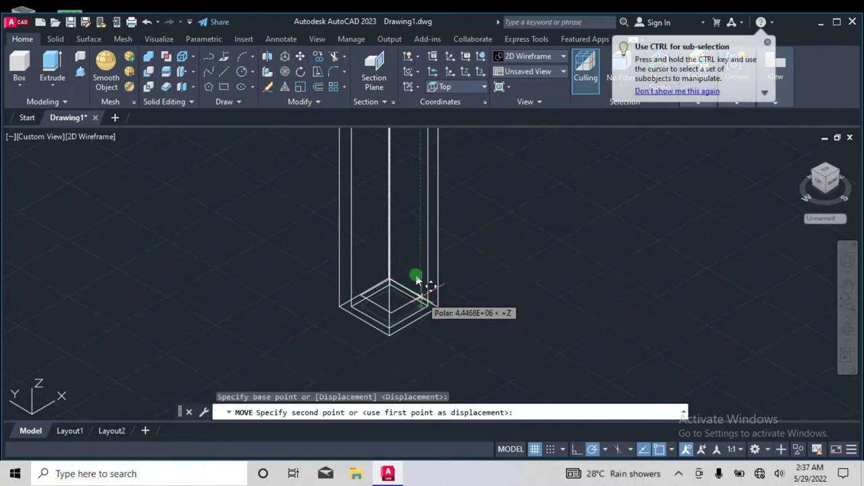
left_click(417, 279)
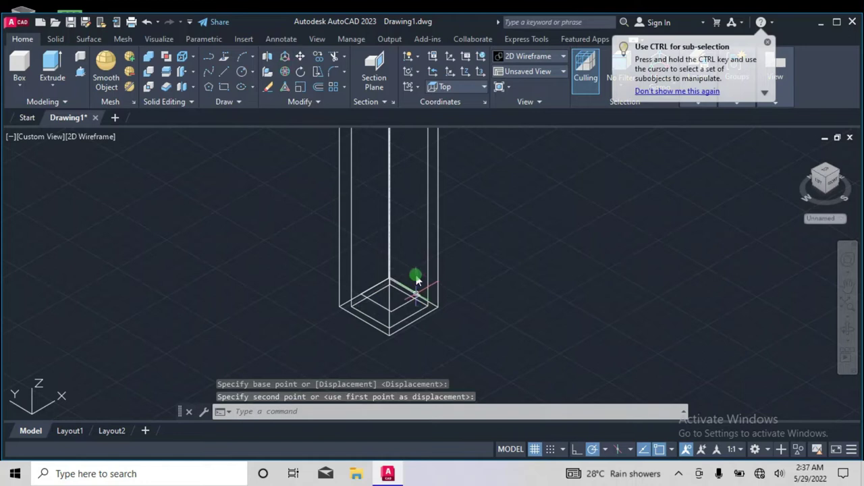
left_click(408, 305)
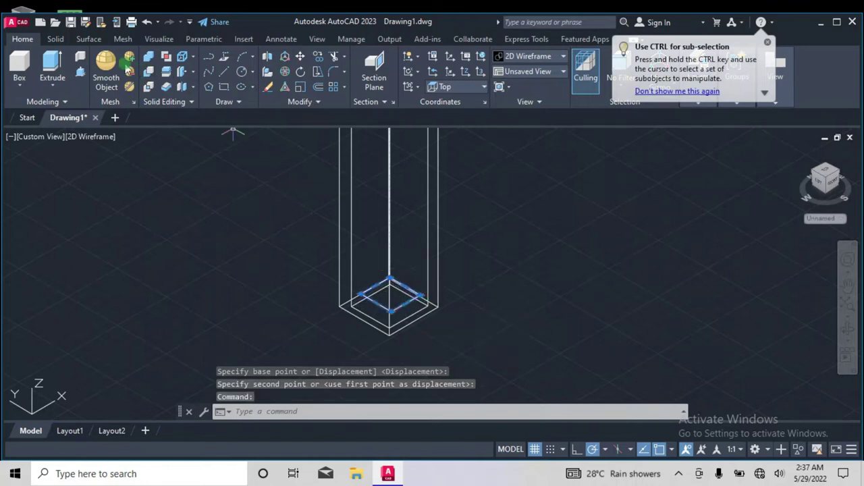
Extrude the small square upward into a tall solid post inside the column.
left_click(52, 66)
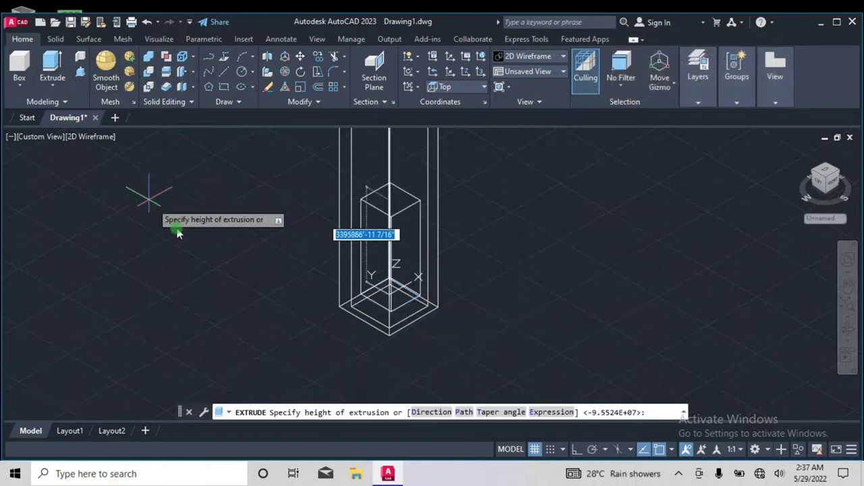
scroll(270, 286, "down", 3)
scroll(241, 209, "up", 3)
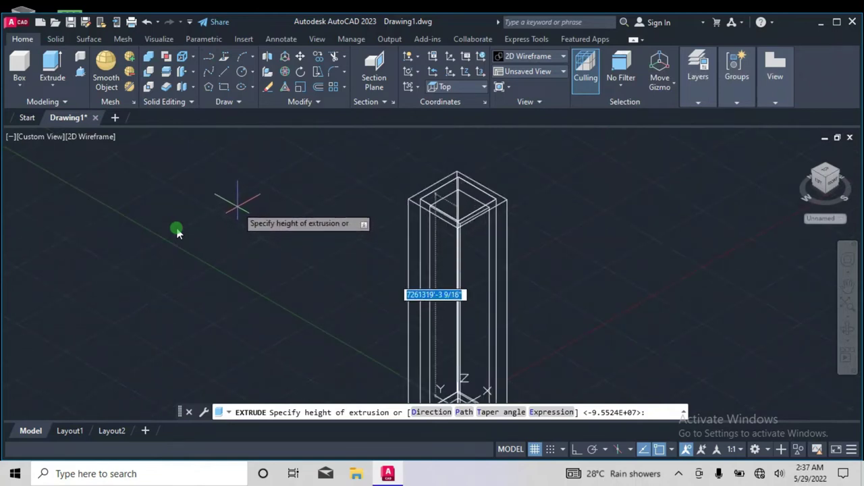
key("Escape")
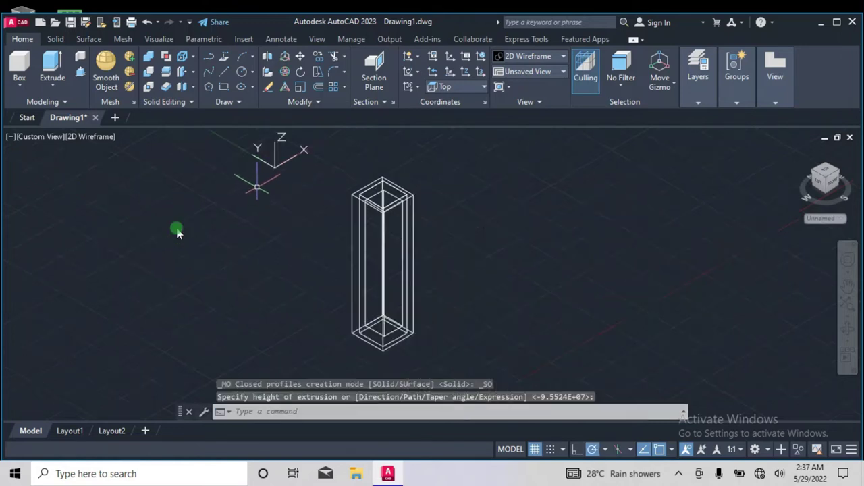
scroll(403, 237, "down", 2)
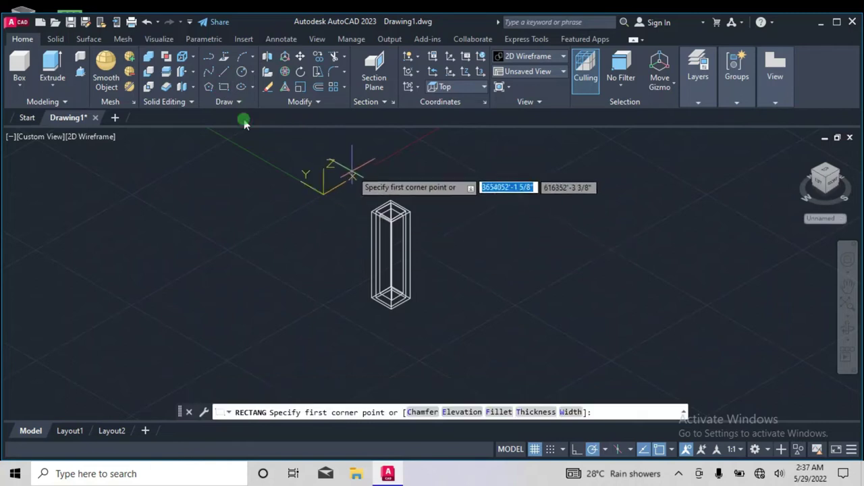
Cancel a stray rectangle, switch to Front view, then return to a 3-D view.
left_click(390, 201)
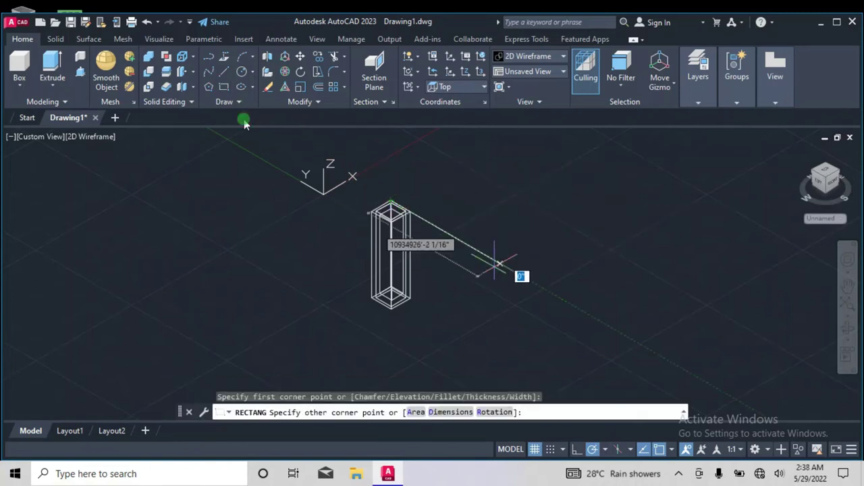
key("Escape")
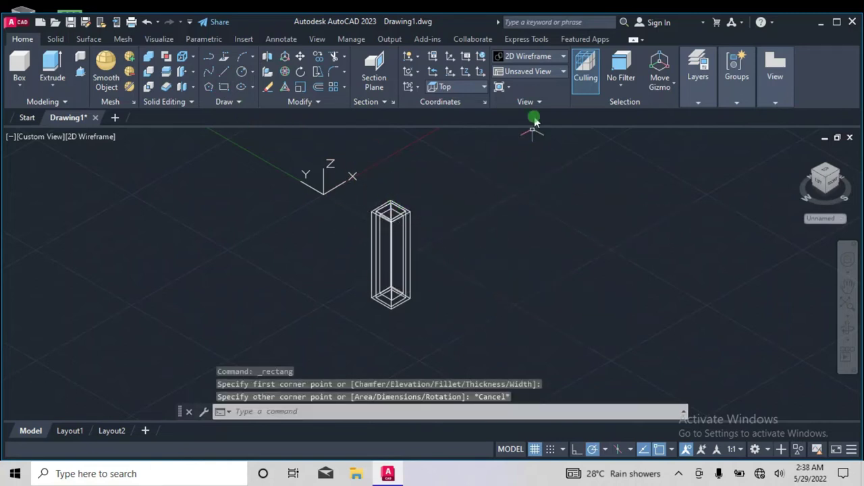
left_click(565, 70)
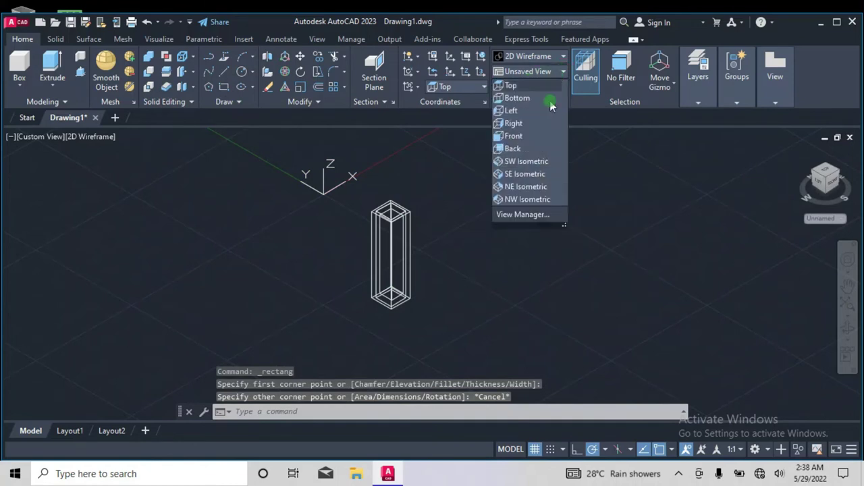
left_click(512, 136)
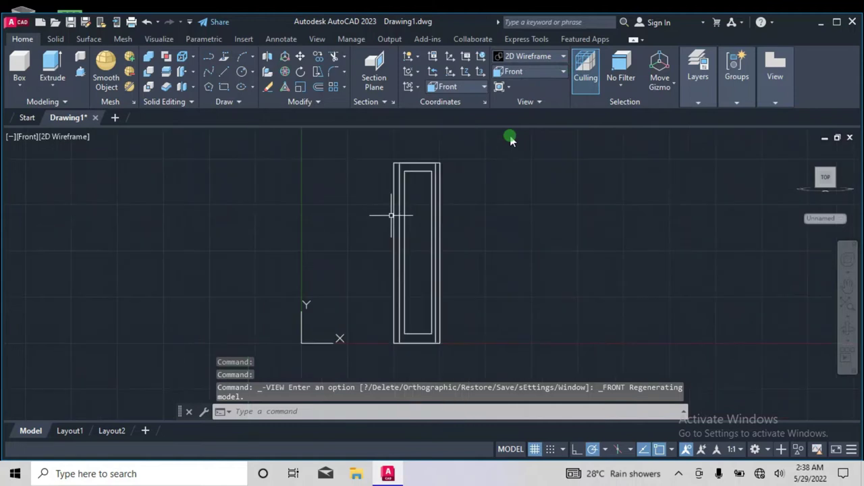
left_click(799, 153)
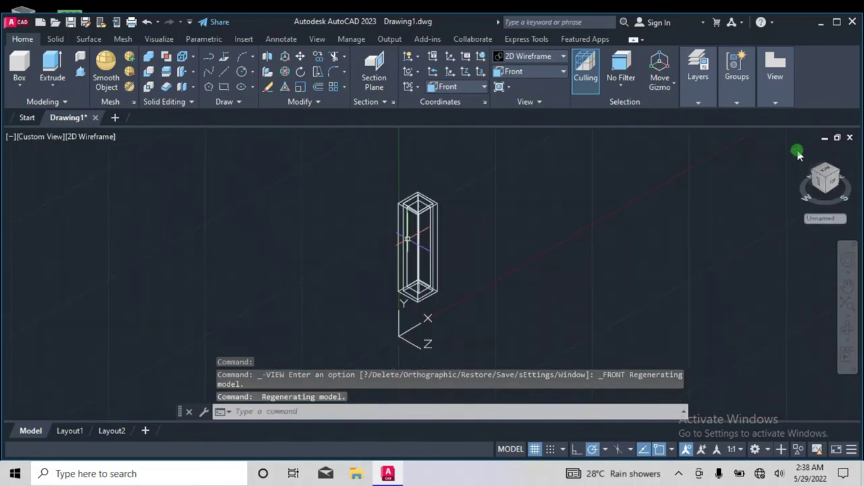
Start a trial rectangle, cancel it with Esc, then display the preset UCS orientations list.
left_click(466, 102)
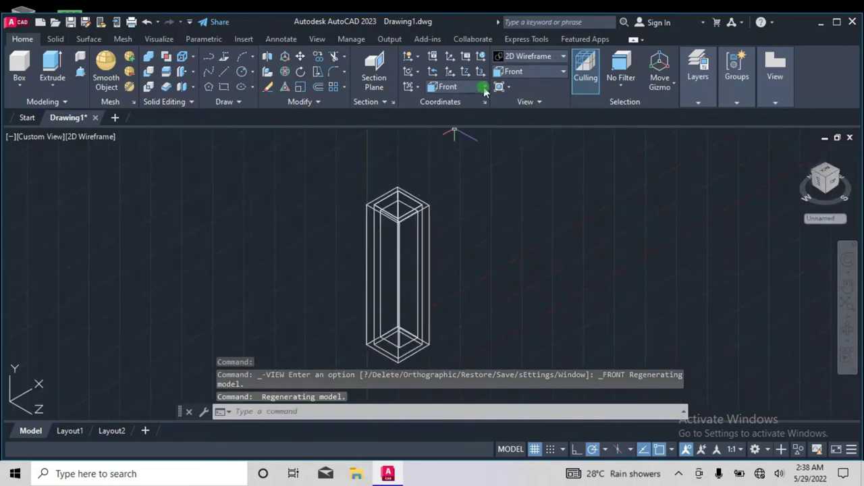
left_click(484, 87)
left_click(338, 169)
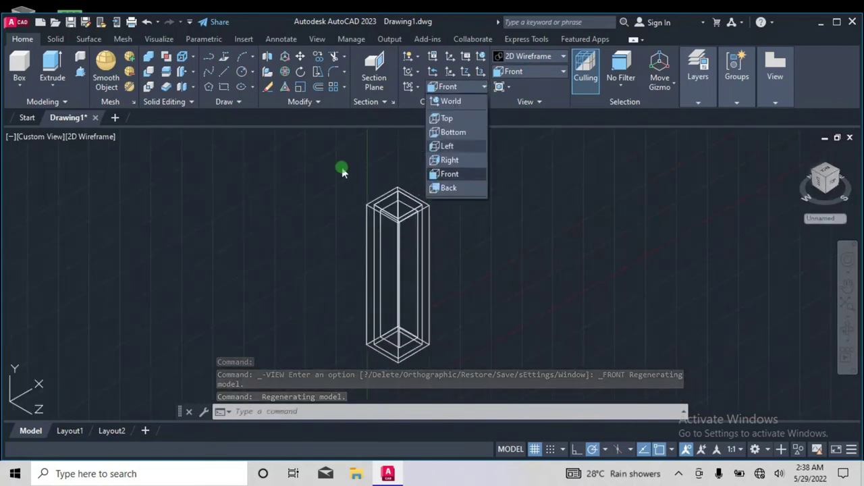
left_click(223, 88)
left_click(230, 169)
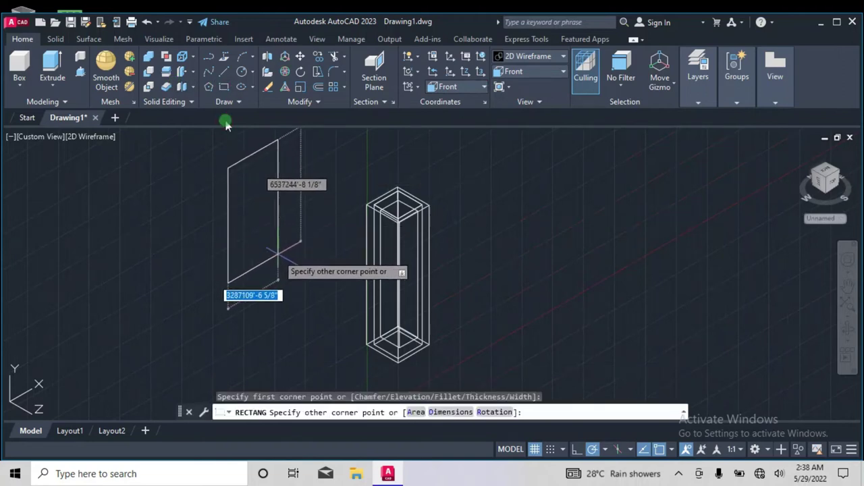
key("Escape")
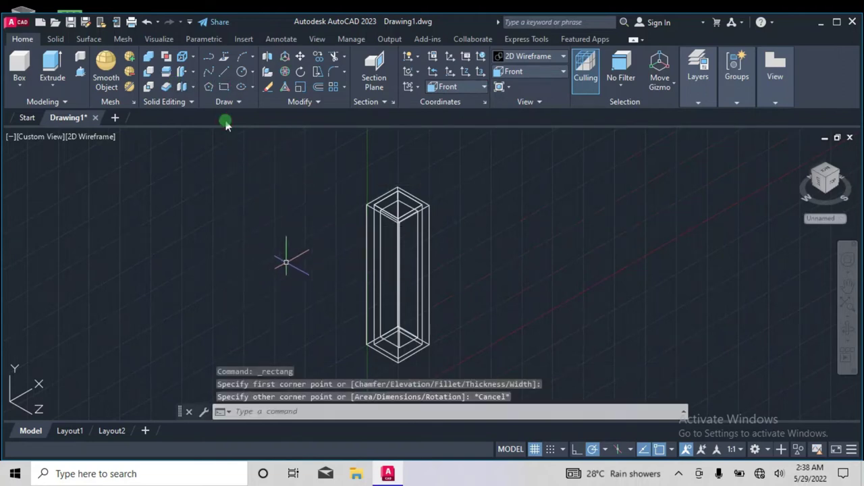
left_click(485, 89)
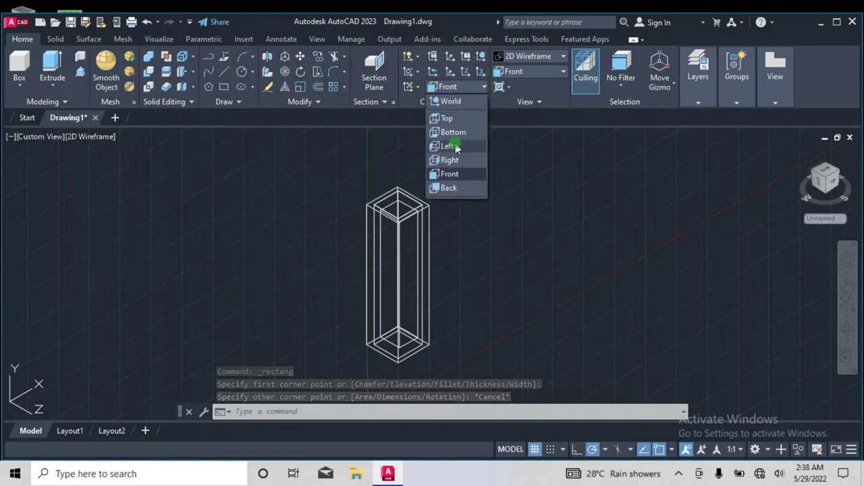
Switch the UCS to Left and draw a rectangle from the column's top vertex.
left_click(454, 149)
left_click(223, 87)
left_click(397, 189)
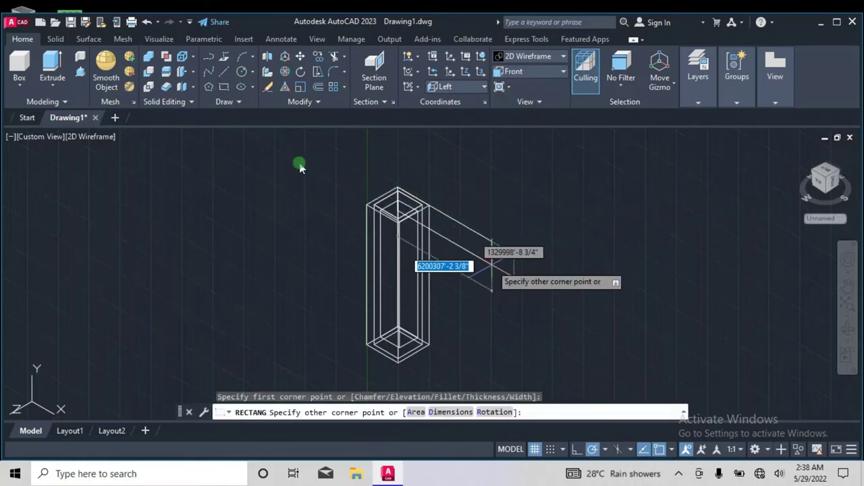
scroll(488, 255, "down", 3)
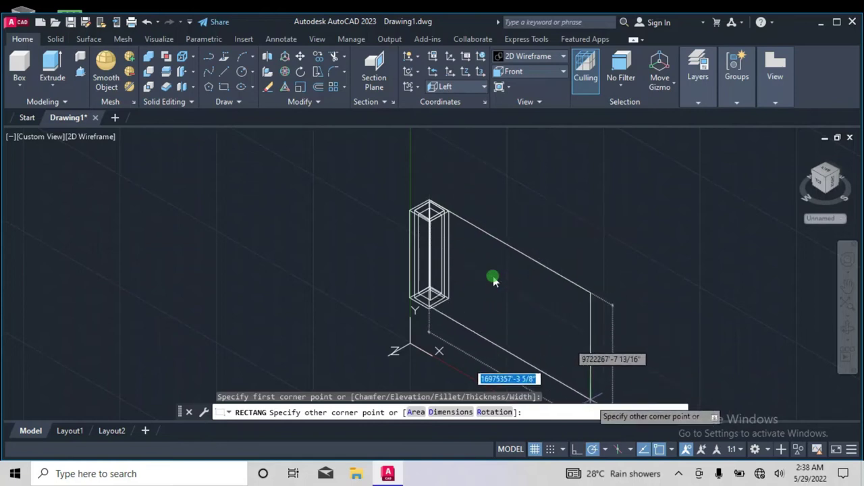
left_click(536, 382)
Select the new rectangle and grab a corner grip, then cancel without changing it.
left_click(491, 235)
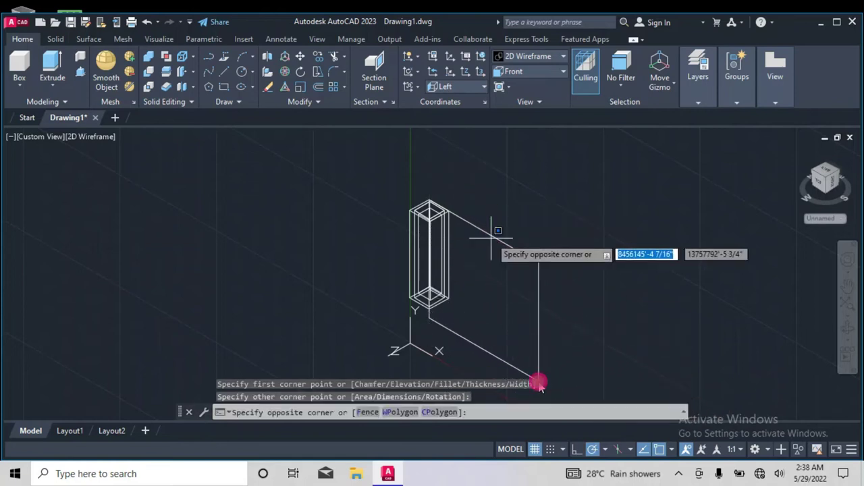
left_click(540, 383)
left_click(538, 381)
left_click(538, 382)
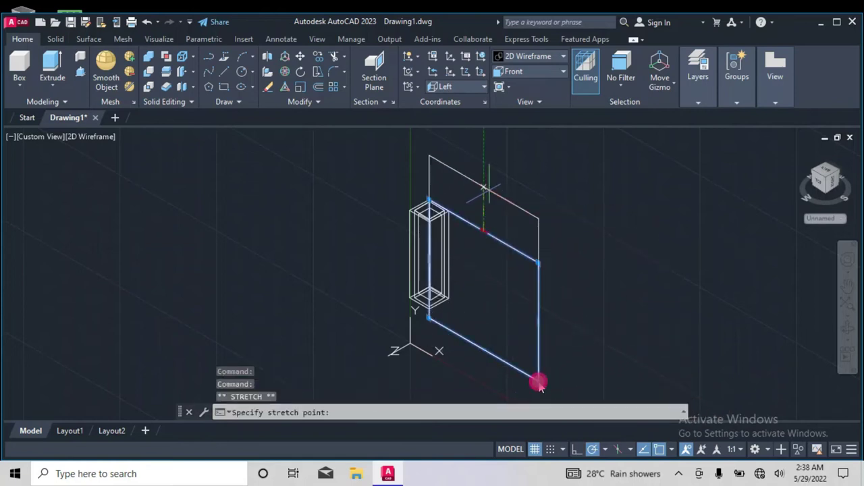
left_click(539, 382)
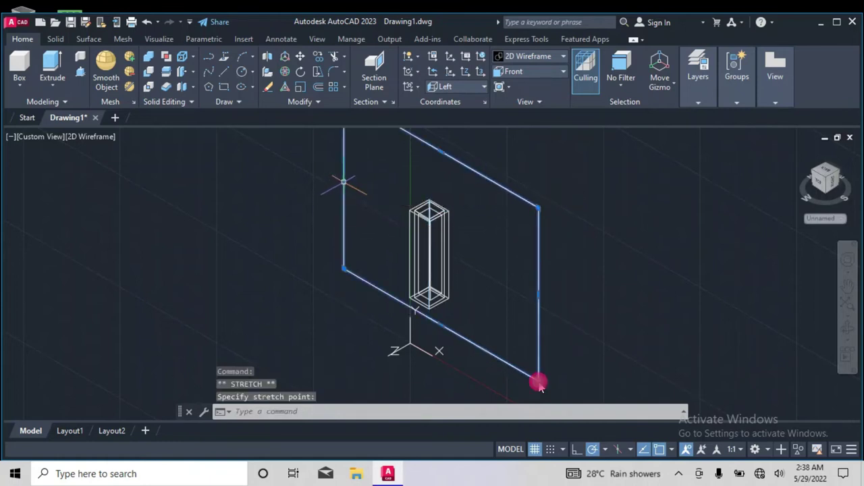
Stretch the bottom-right corner and bottom edge grips outward to enlarge the rectangle.
left_click(538, 383)
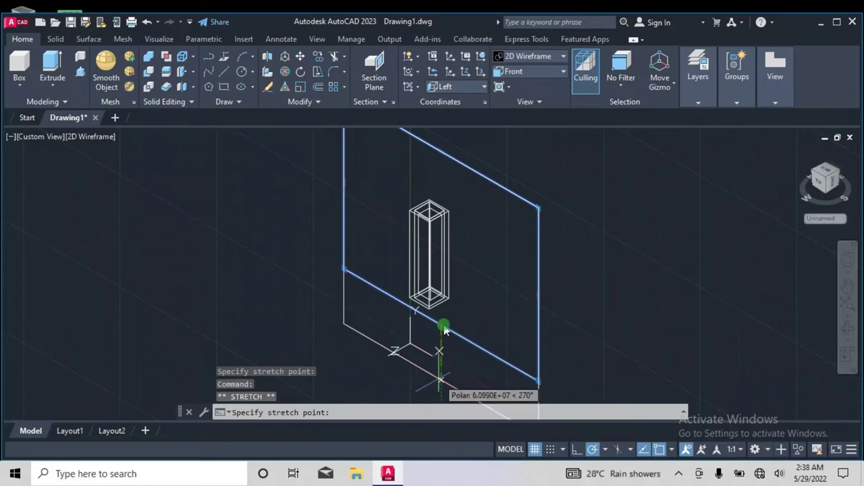
left_click(443, 327)
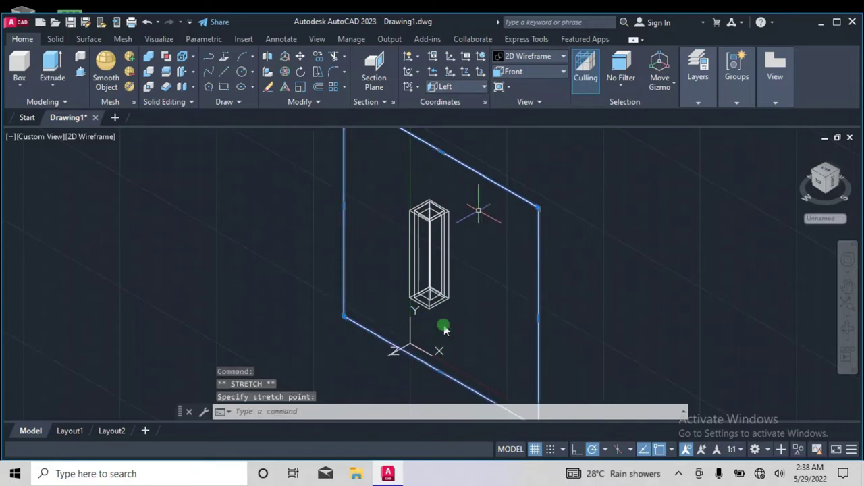
scroll(444, 327, "down", 5)
scroll(444, 325, "up", 5)
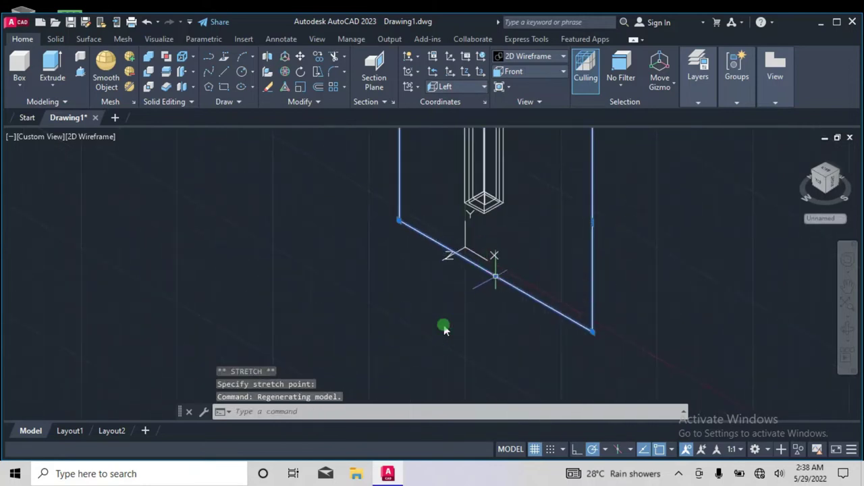
left_click(496, 276)
left_click(443, 328)
scroll(444, 328, "down", 2)
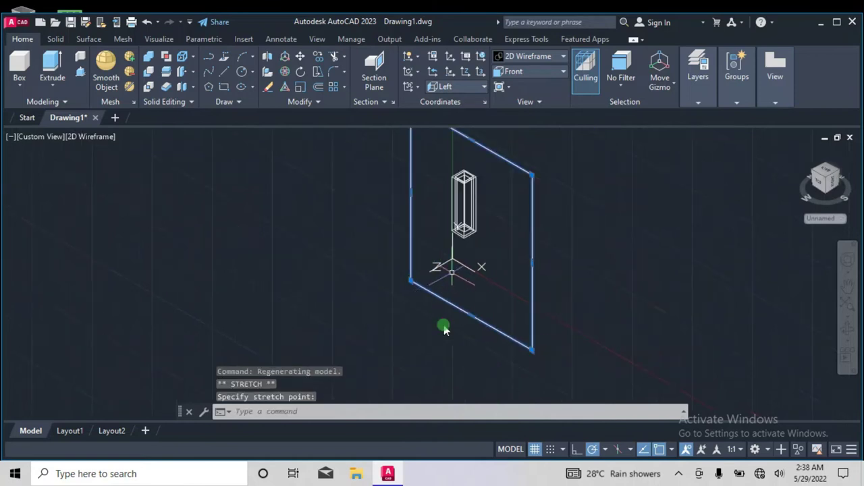
Raise the top edge and push the left edge outward to widen the wall plane.
left_click(530, 268)
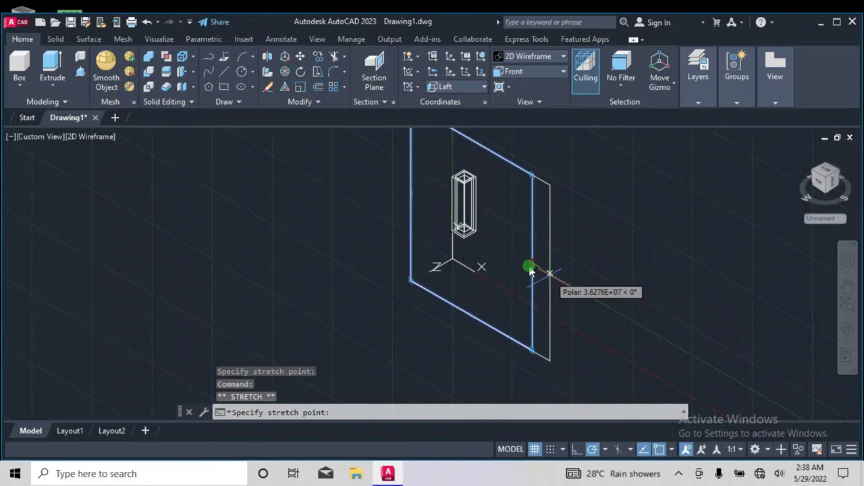
left_click(530, 269)
scroll(530, 270, "down", 2)
scroll(530, 269, "up", 3)
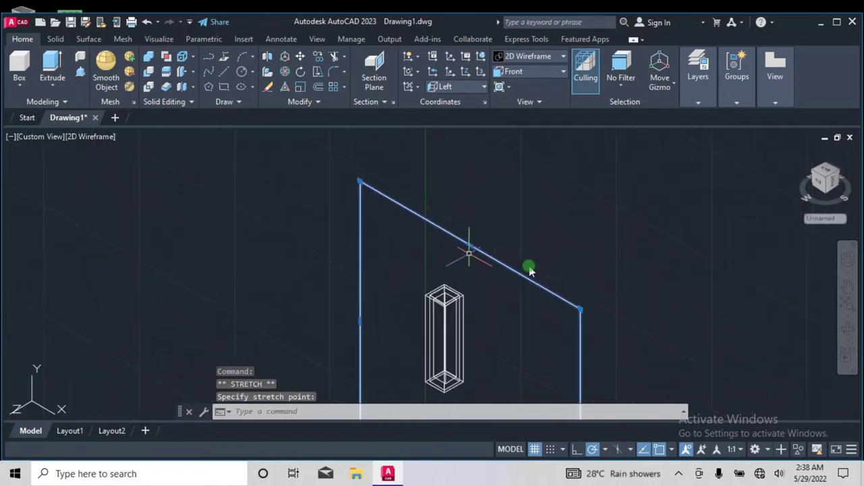
left_click(470, 222)
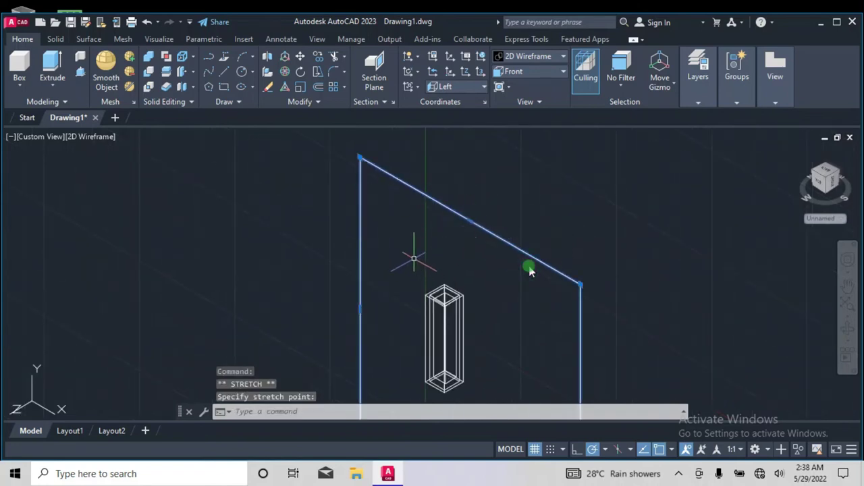
left_click(360, 309)
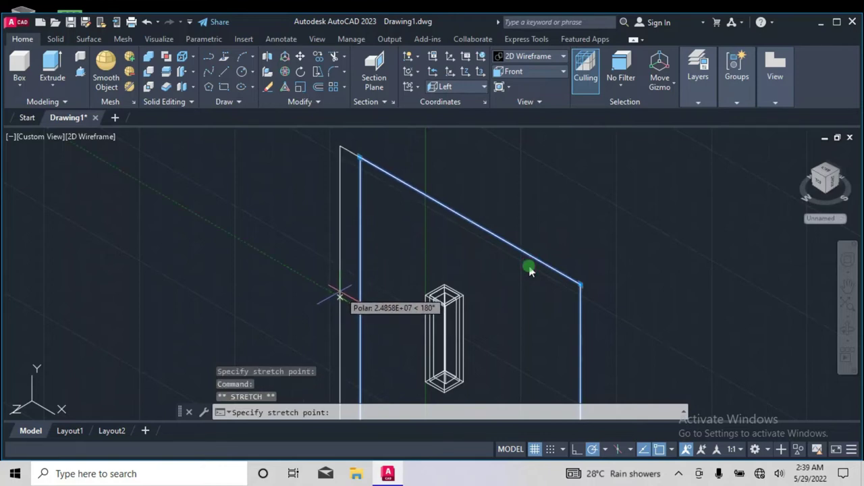
left_click(339, 293)
Raise the top edge a little higher, then clear the selection with Esc.
scroll(362, 200, "down", 5)
scroll(383, 216, "up", 5)
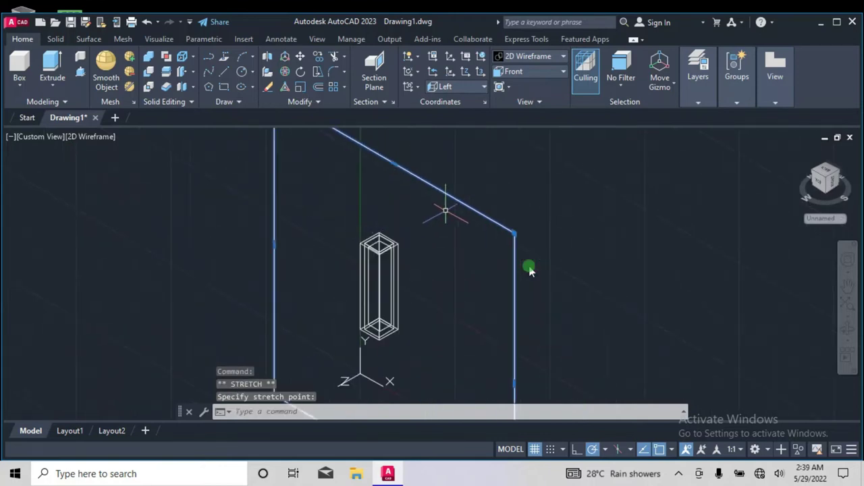
left_click(395, 162)
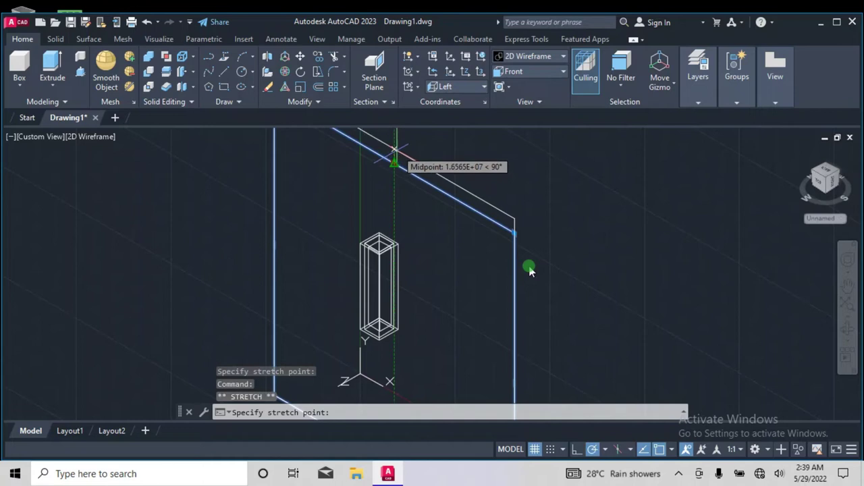
left_click(395, 146)
scroll(529, 269, "down", 4)
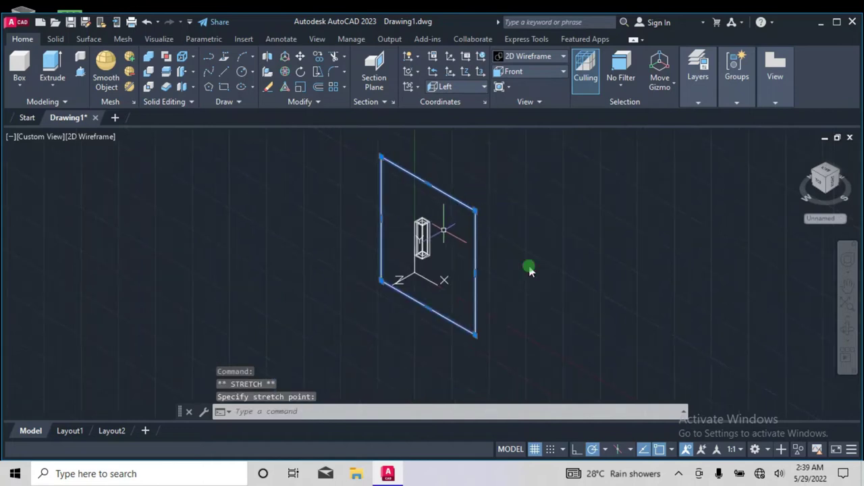
key("Escape")
key("Escape")
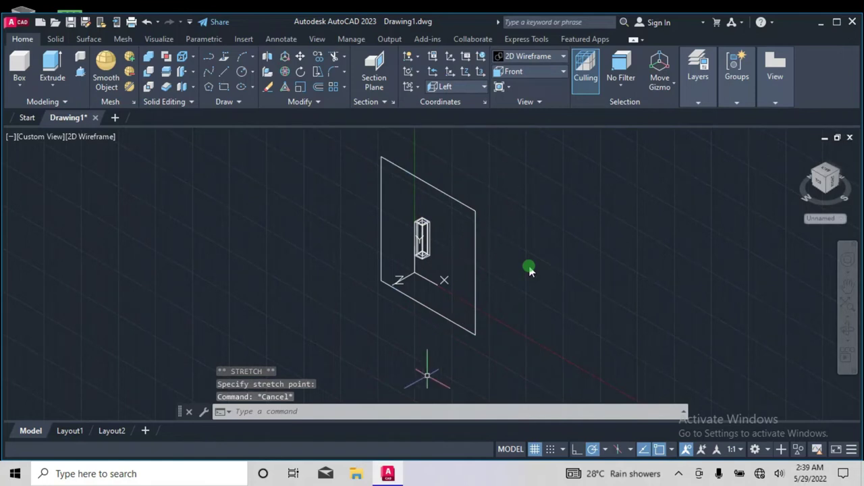
Convert the wall rectangle into a region with the REGION command.
left_click(343, 410)
type("re")
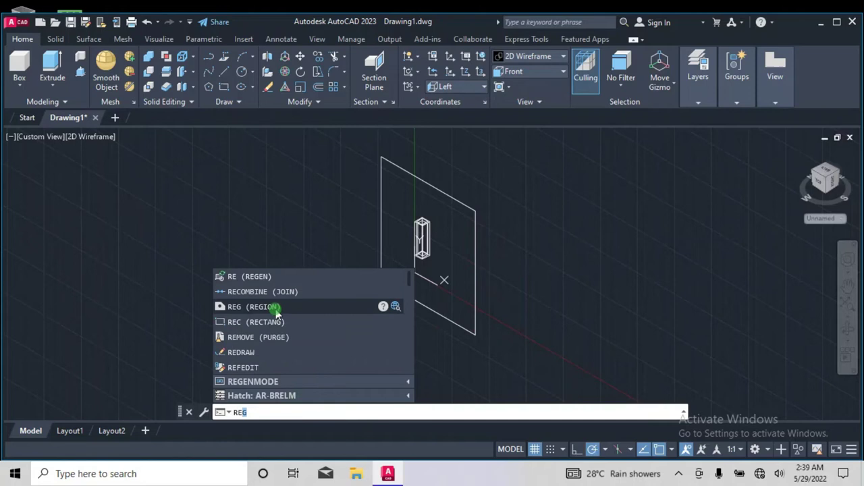
left_click(272, 305)
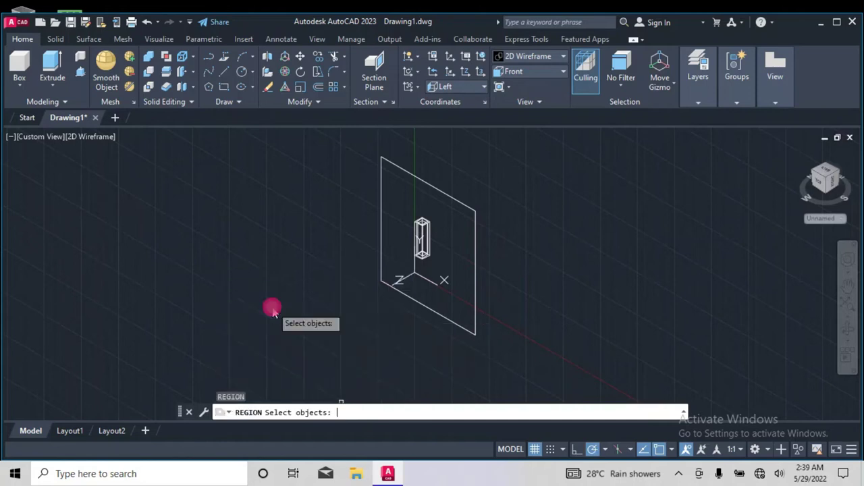
left_click(475, 238)
right_click(272, 308)
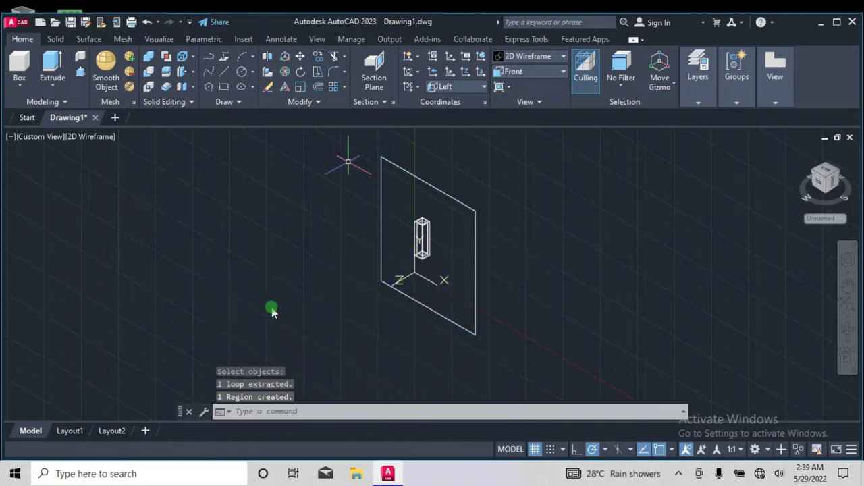
Preview the scene in Conceptual visual style and turn the grid off.
left_click(106, 138)
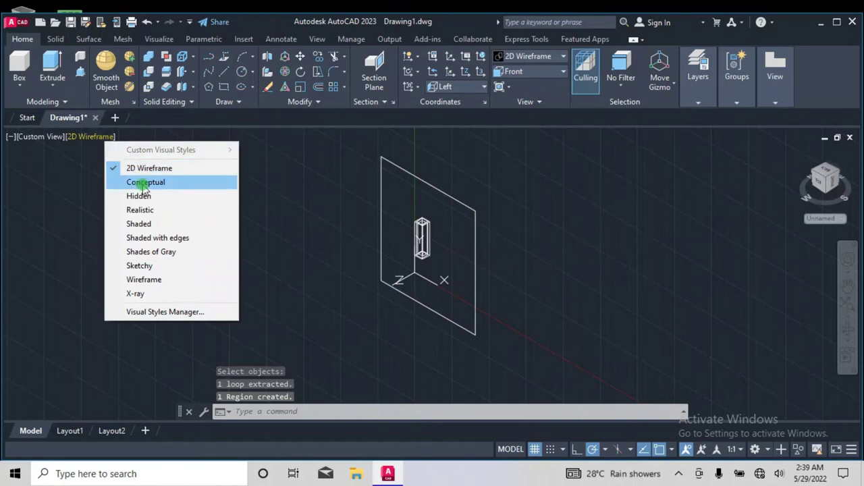
left_click(142, 184)
left_click(533, 449)
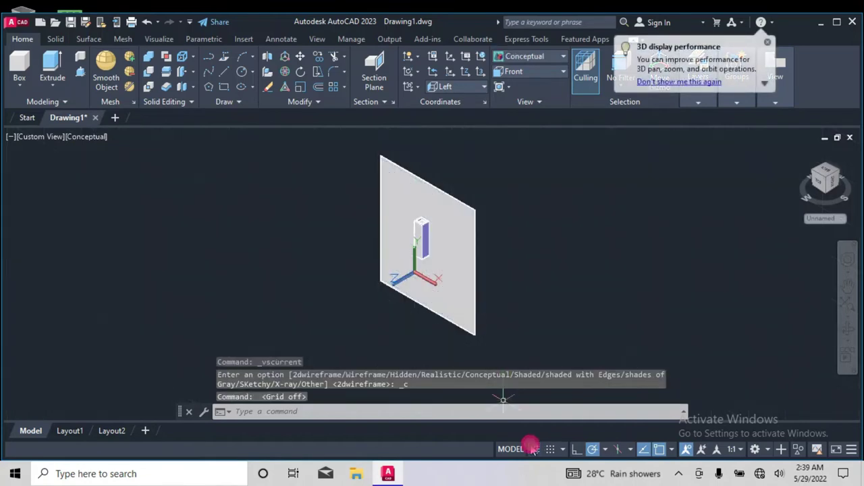
scroll(513, 410, "up", 3)
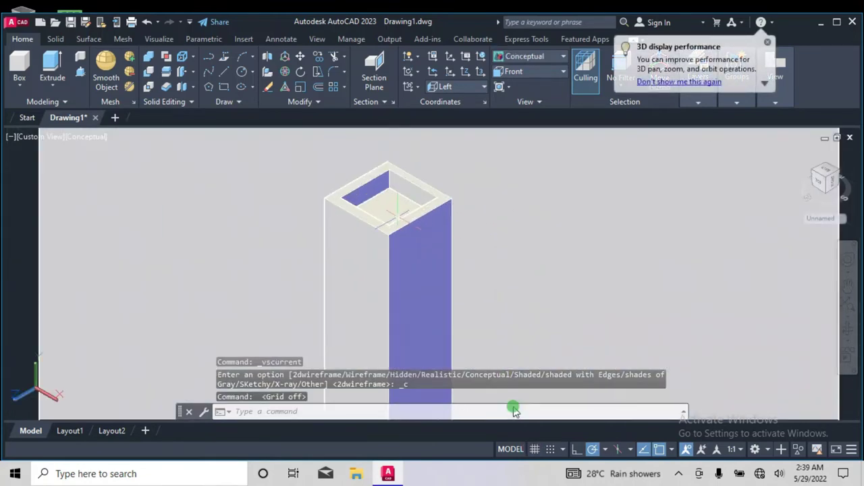
scroll(513, 410, "down", 2)
scroll(513, 409, "down", 1)
scroll(513, 410, "up", 3)
scroll(513, 410, "down", 4)
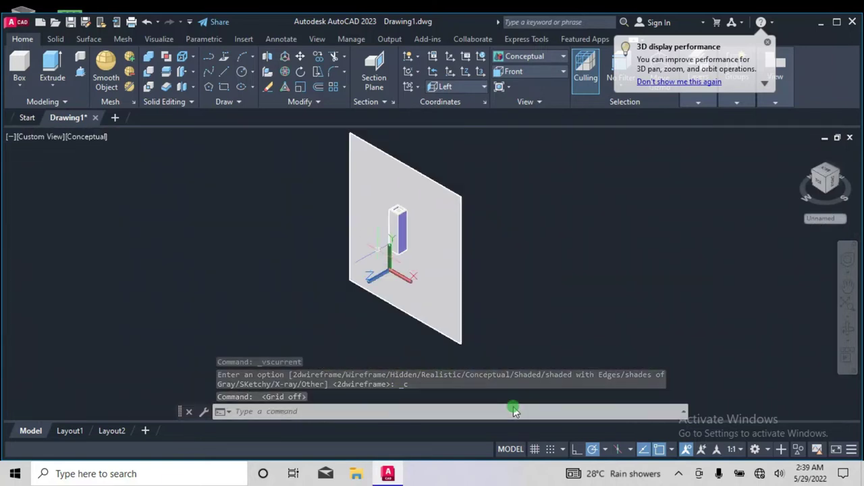
Switch back to 2D Wireframe and show the Visualize tab.
left_click(87, 136)
left_click(129, 168)
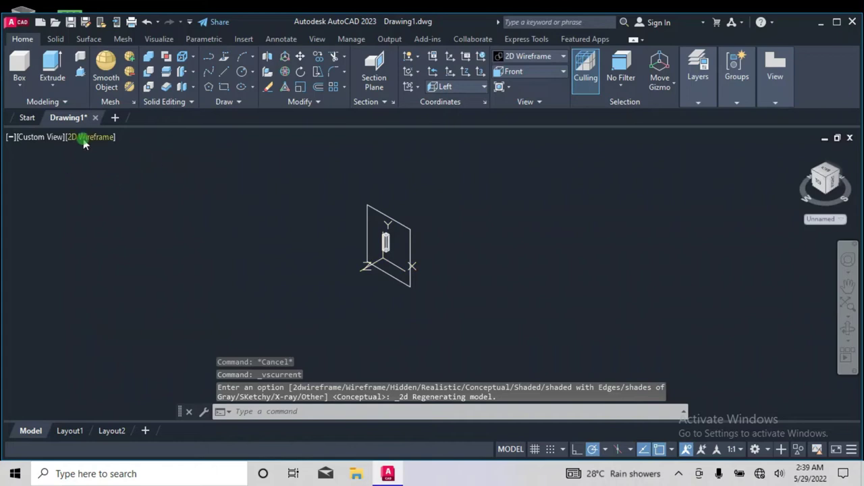
left_click(156, 39)
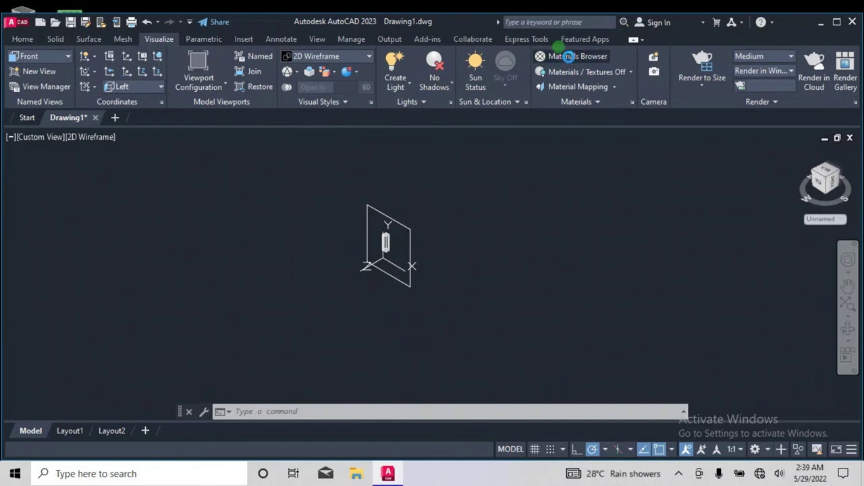
In the Materials Browser, duplicate Global as a new material named lamp.
left_click(570, 58)
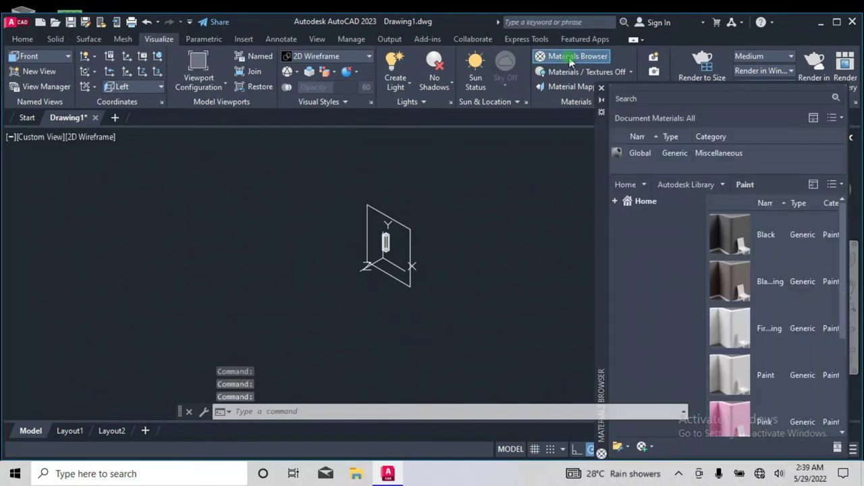
right_click(659, 154)
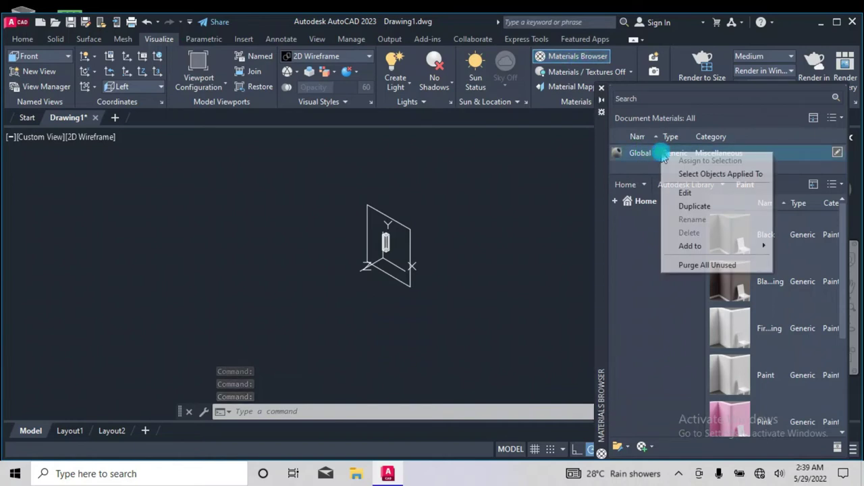
left_click(677, 207)
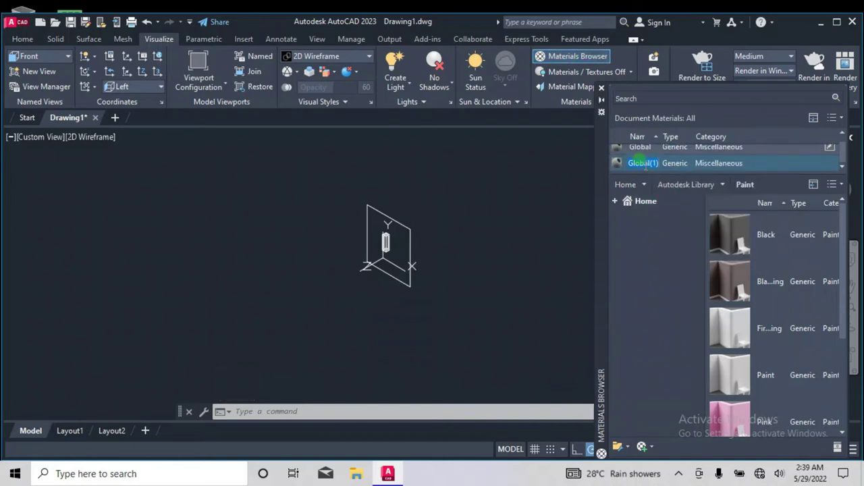
key("BackSpace")
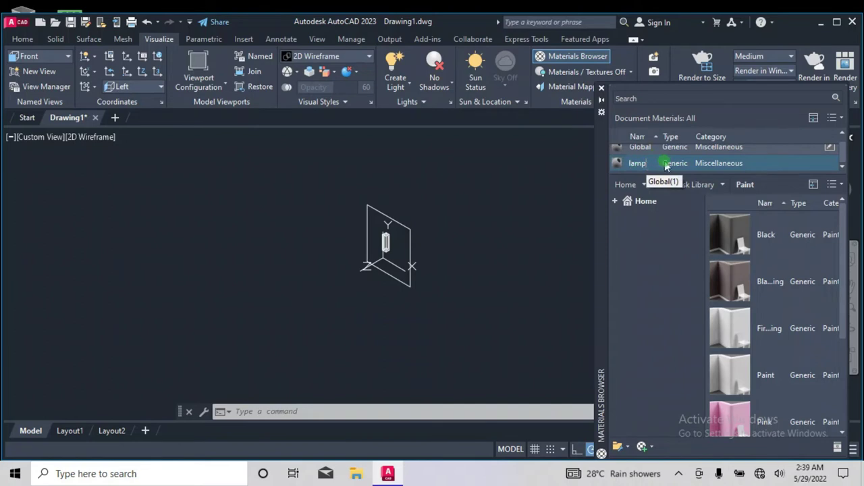
type("lamp")
left_click(650, 164)
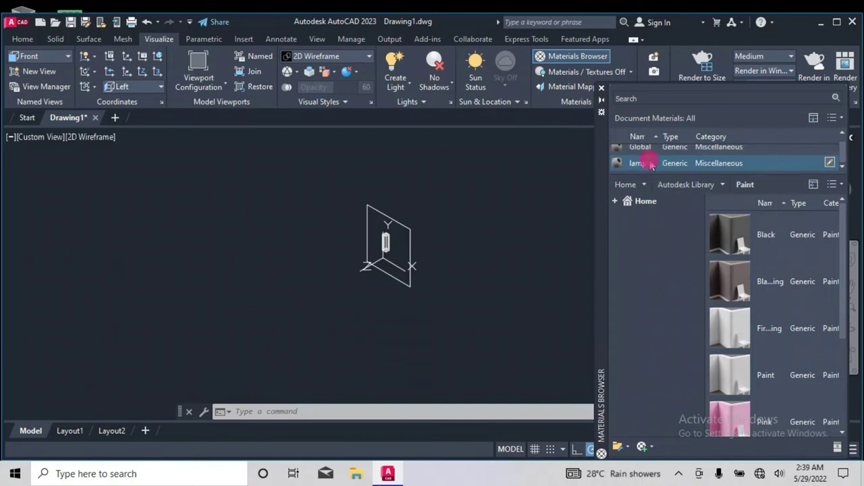
Open the lamp material in the Materials Editor.
right_click(700, 166)
left_click(694, 189)
double_click(646, 165)
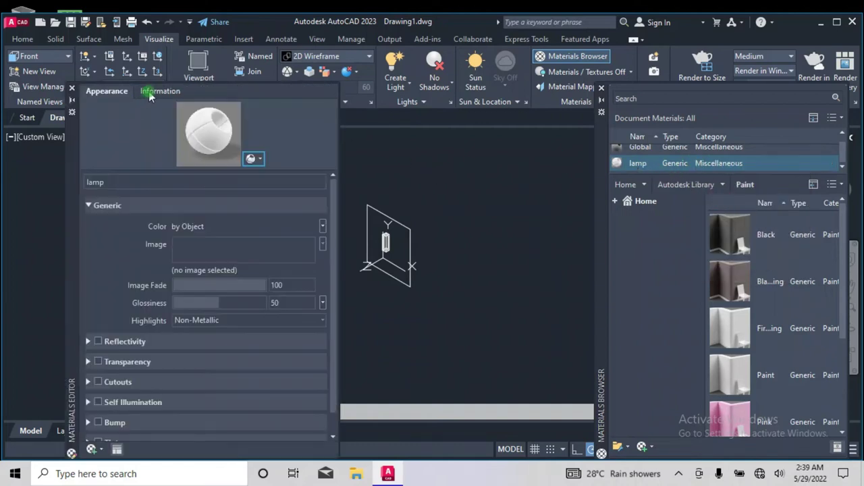
Set the lamp material's colour to a custom yellow, RGB 219 216 15.
left_click(152, 91)
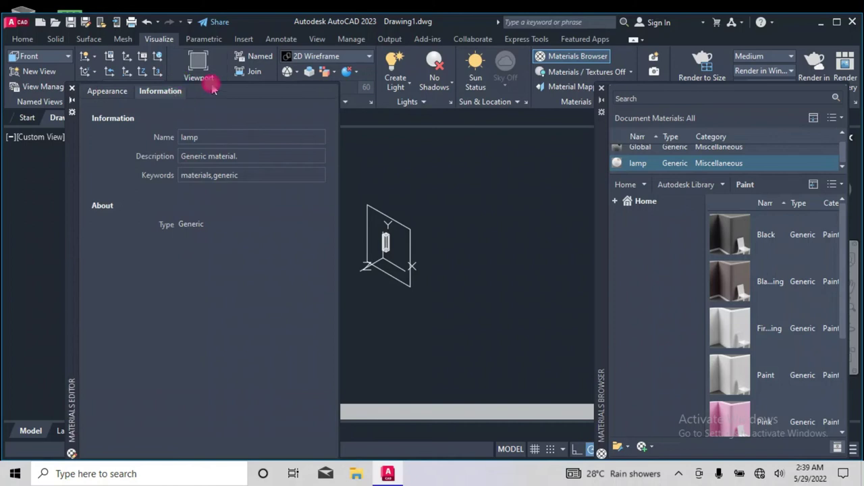
left_click(111, 94)
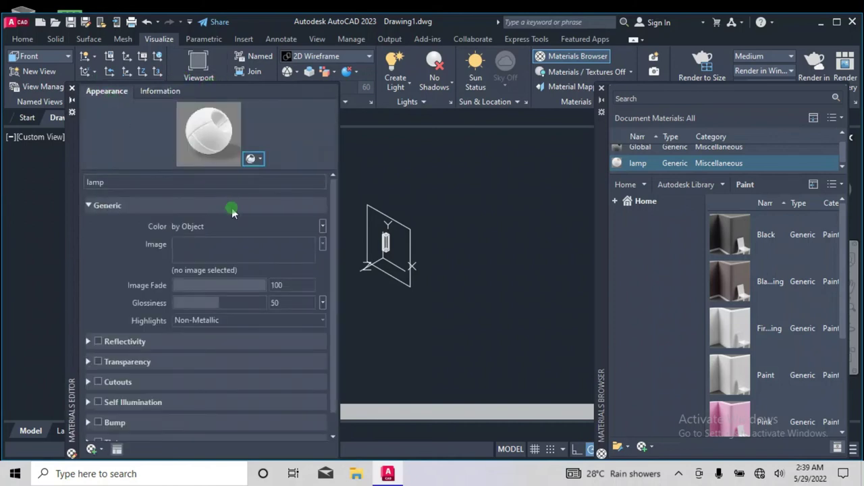
left_click(322, 225)
left_click(315, 239)
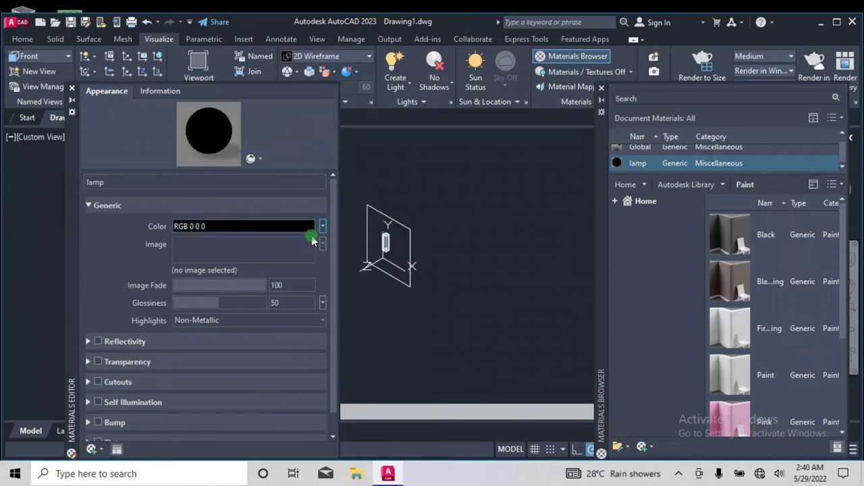
left_click(299, 228)
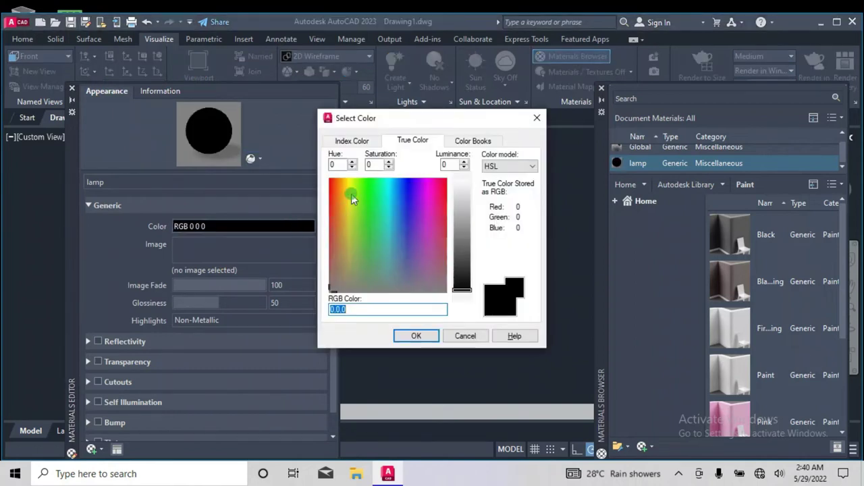
left_click(349, 193)
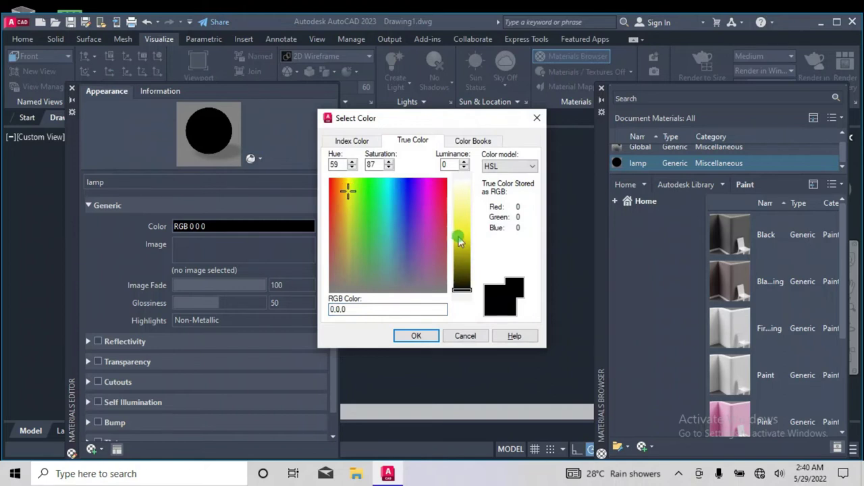
left_click(459, 242)
left_click_drag(459, 236, 455, 250)
left_click(416, 336)
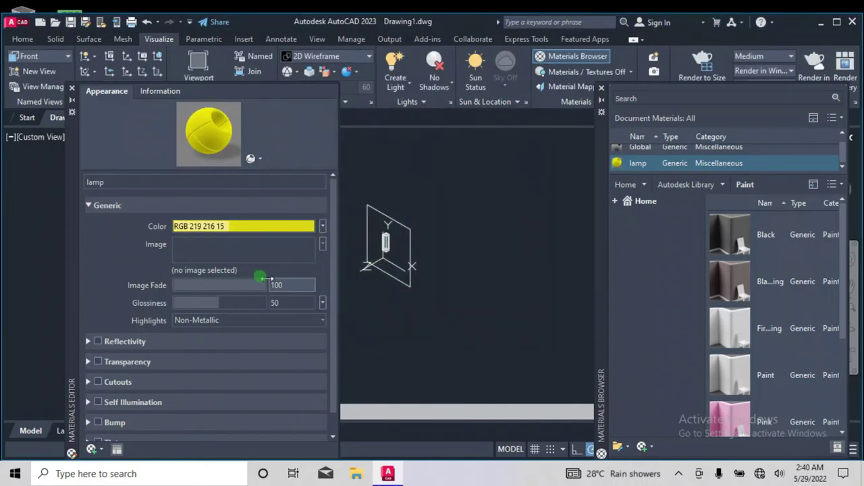
Turn on Self Illumination with Frosted Bulb luminance.
scroll(193, 240, "down", 1)
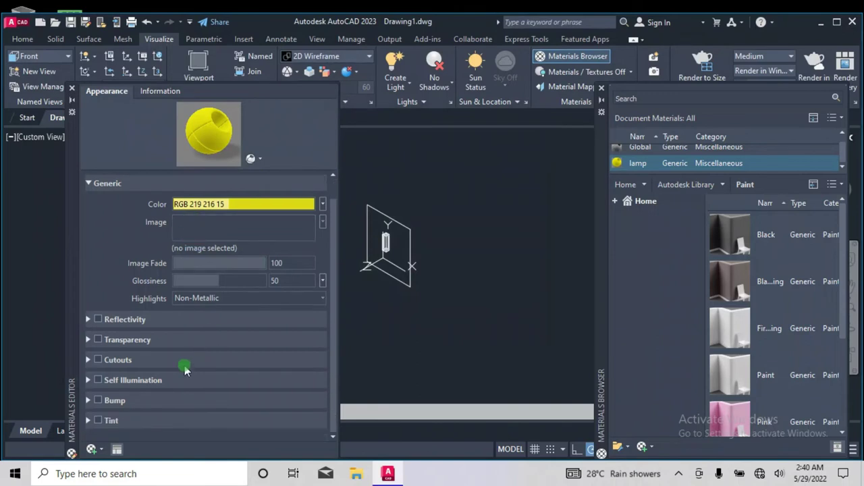
left_click(98, 380)
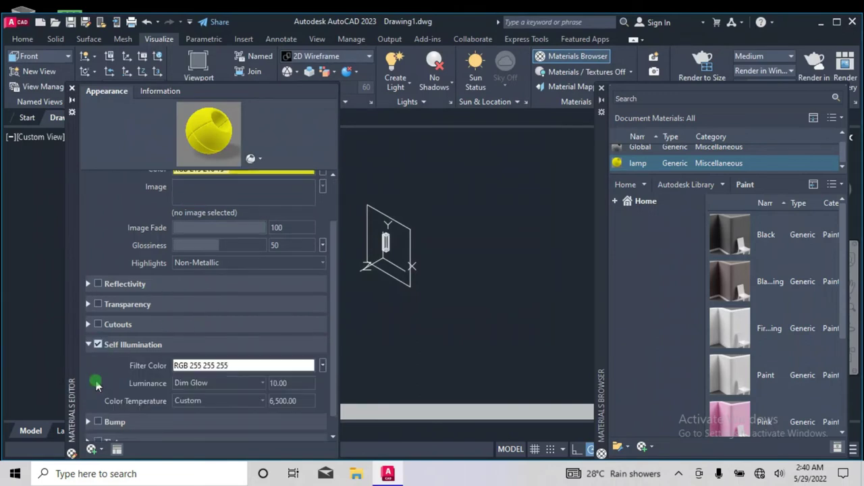
left_click(263, 382)
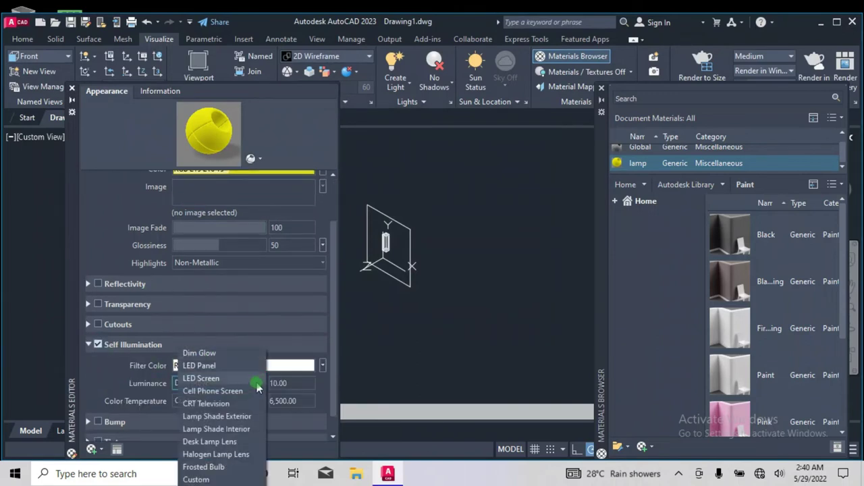
left_click(226, 466)
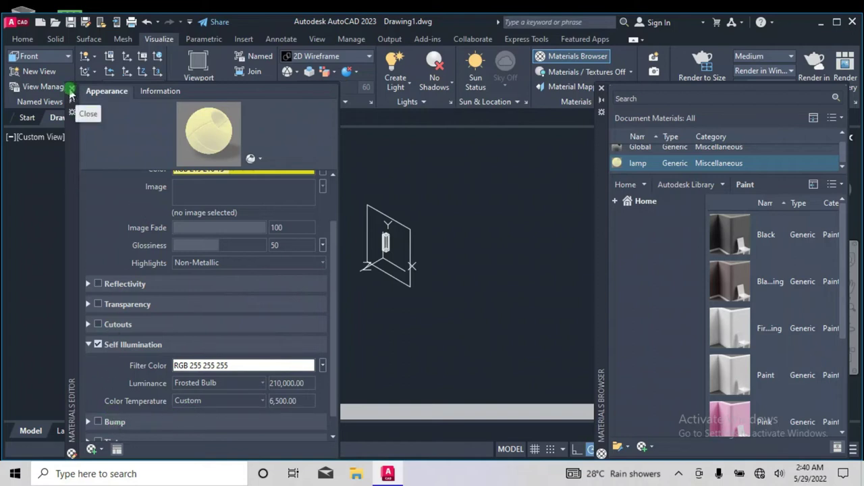
Drag the lamp material onto the box, orbit to its top face, and close the Materials Editor.
left_click_drag(617, 162, 603, 173)
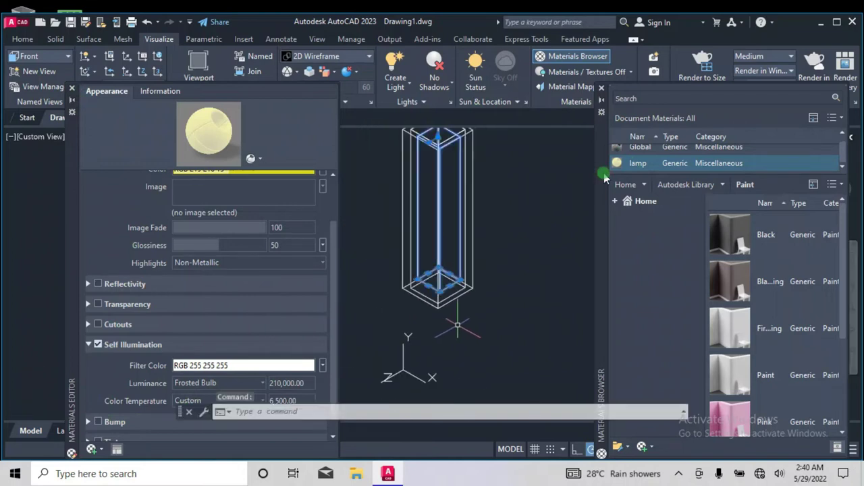
right_click(638, 169)
left_click(658, 174)
left_click(594, 211)
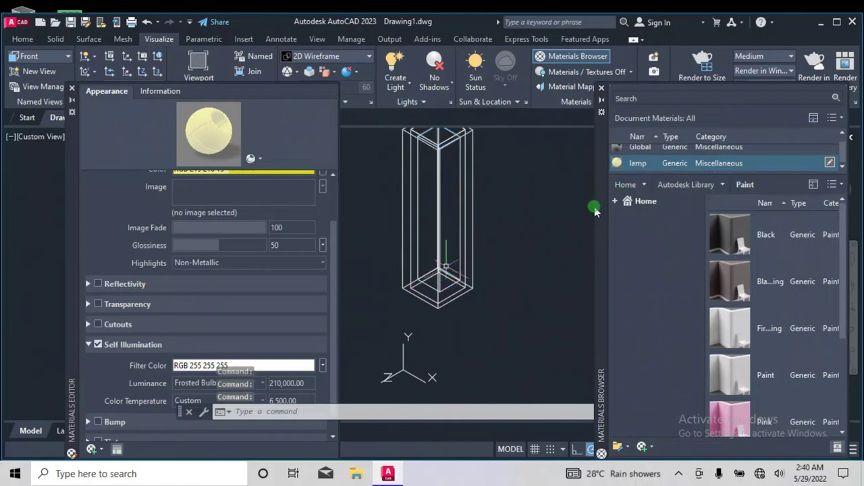
middle_click_drag(594, 211, 594, 211, "shift")
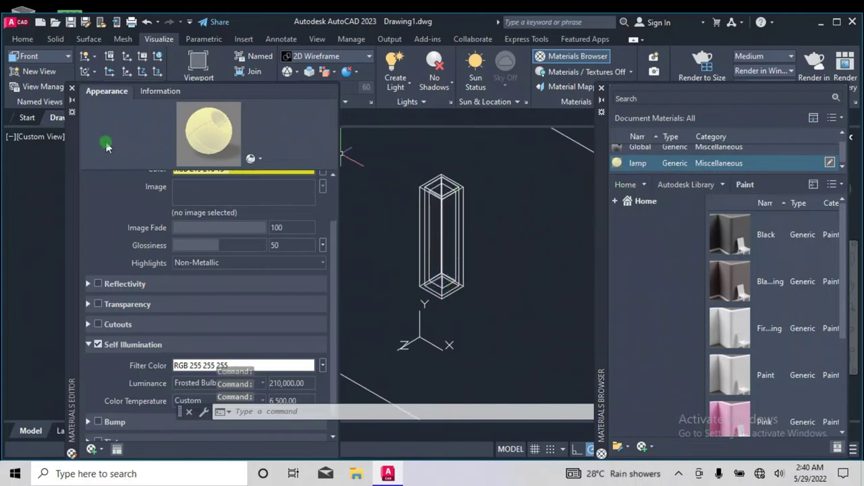
left_click(72, 89)
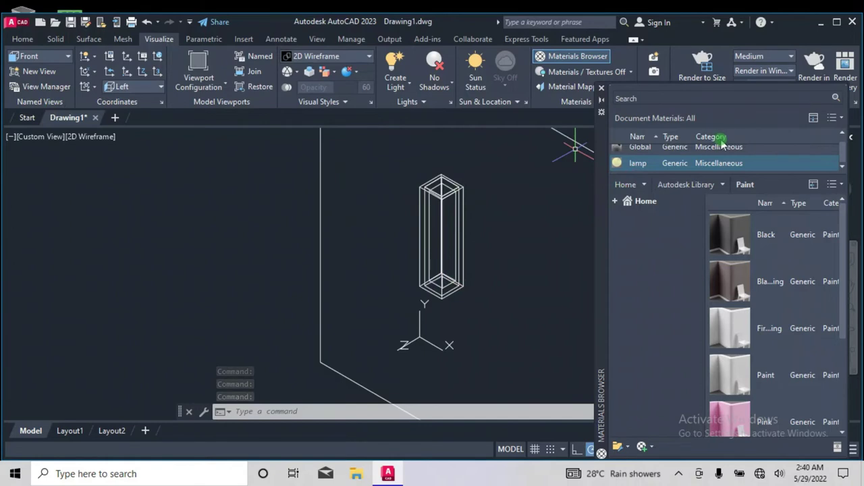
scroll(675, 156, "up", 1)
Duplicate Global as a new material named shade and open it for editing.
right_click(675, 155)
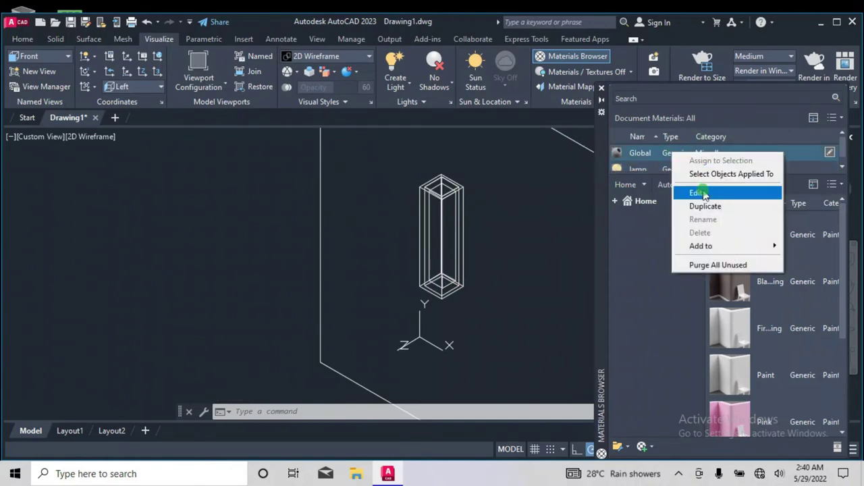
left_click(704, 207)
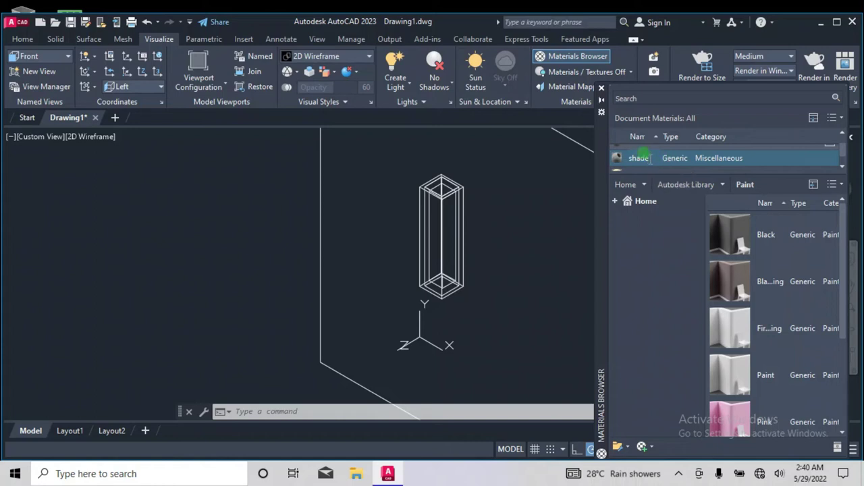
right_click(672, 162)
left_click(698, 194)
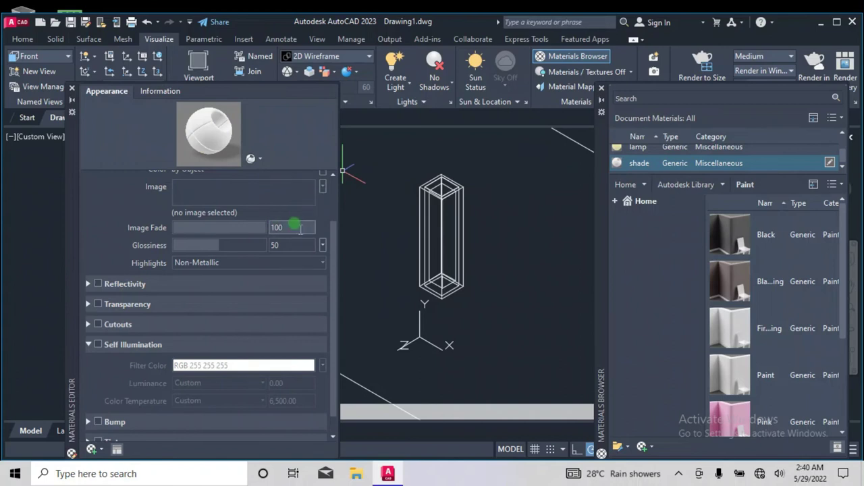
scroll(312, 223, "up", 2)
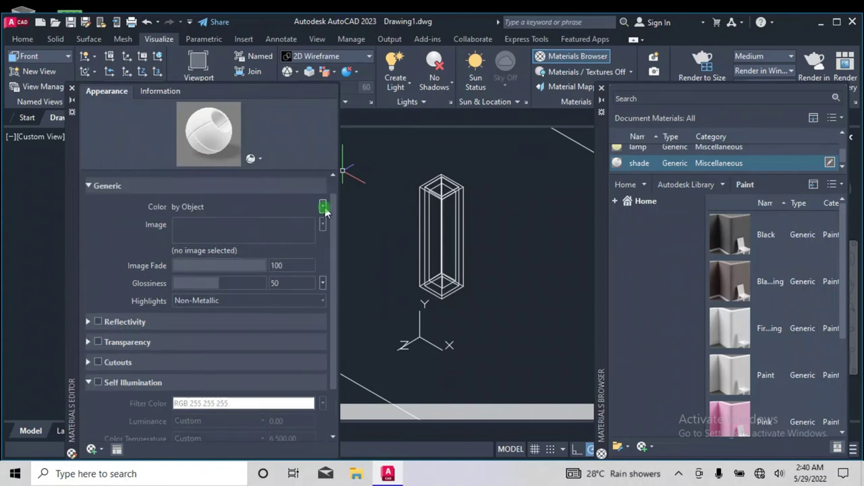
Give the shade material a custom red colour, RGB 209 38 16.
left_click(323, 207)
left_click(310, 222)
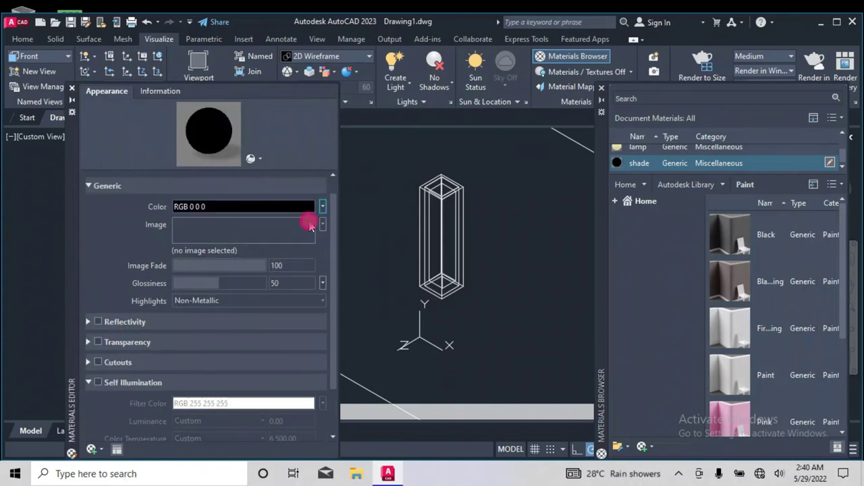
left_click(315, 207)
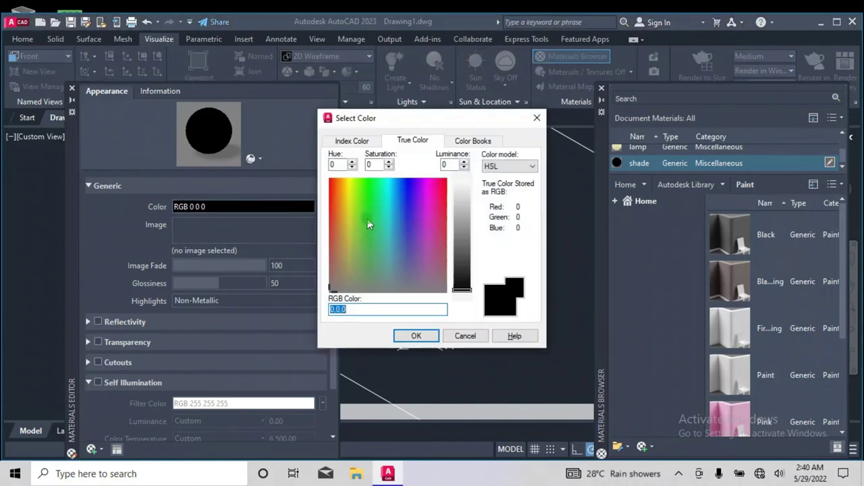
left_click(332, 187)
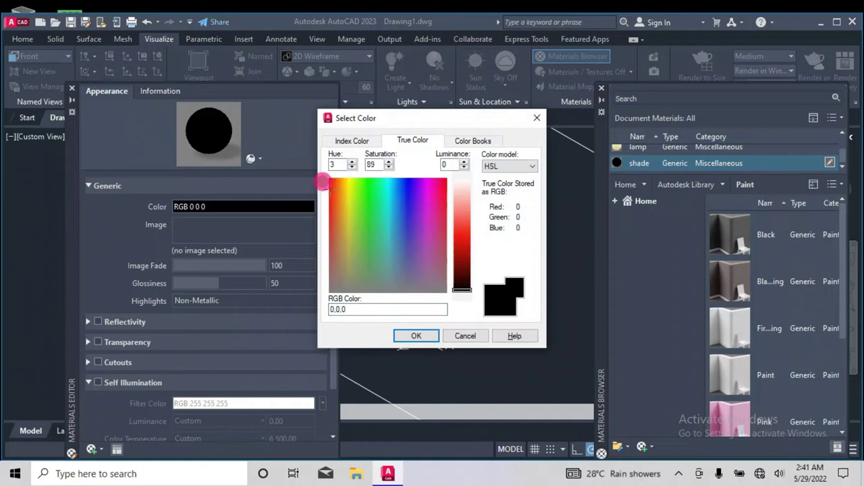
left_click_drag(327, 182, 330, 183)
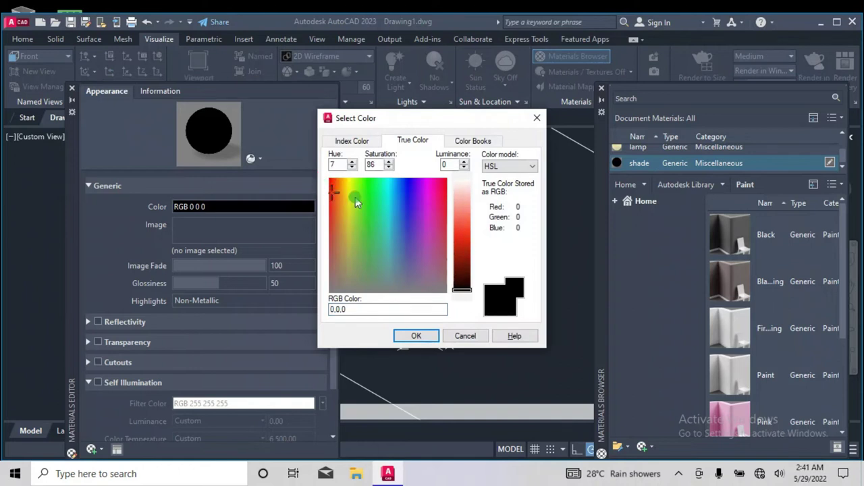
left_click(463, 237)
left_click_drag(464, 239, 465, 248)
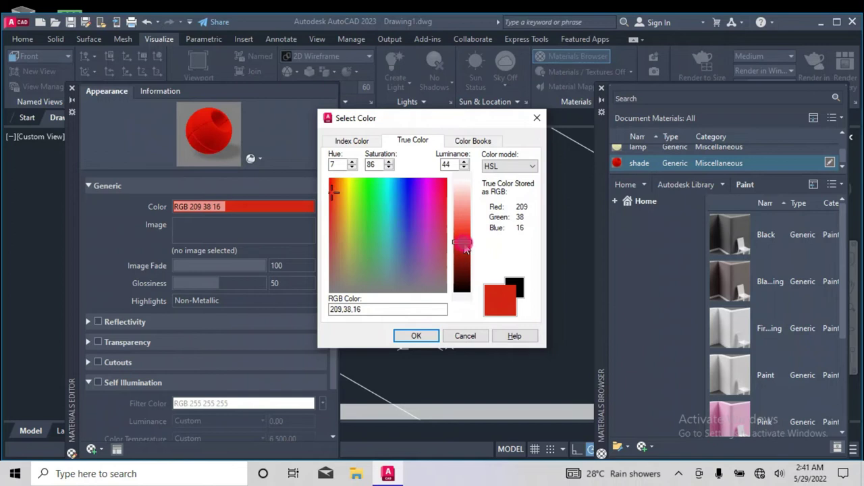
left_click(416, 335)
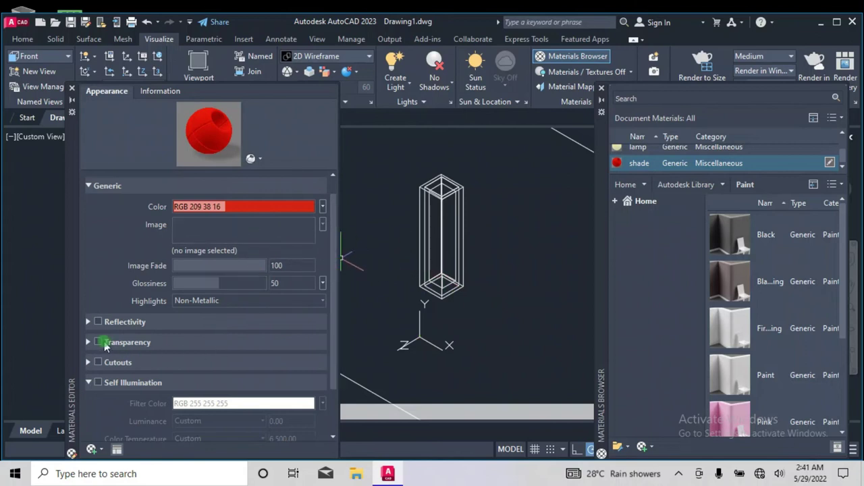
Turn on Reflectivity for the shade material.
left_click(98, 324)
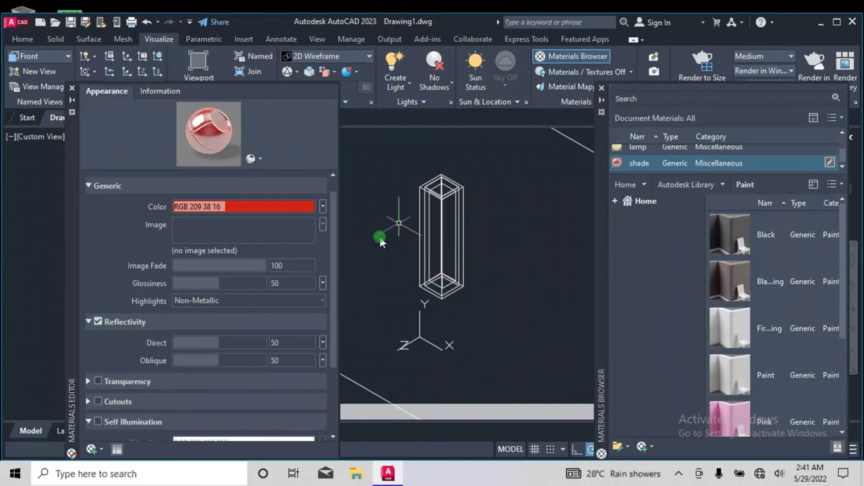
right_click(651, 163)
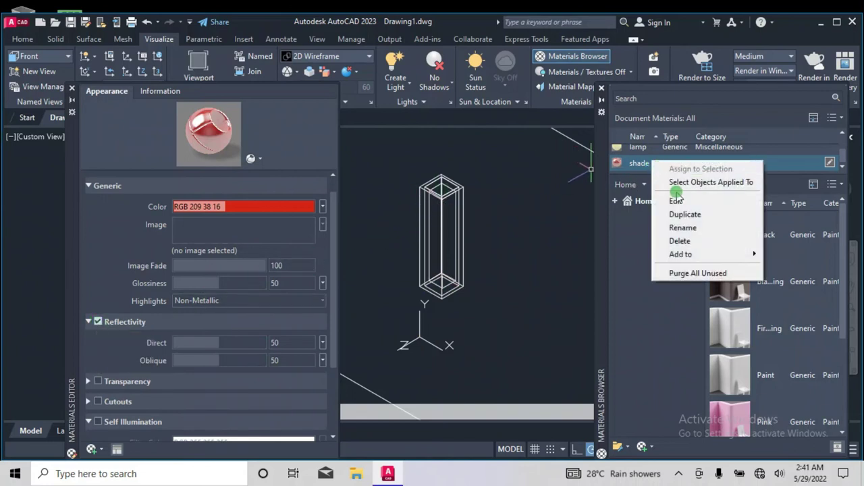
left_click(450, 240)
Assign the shade material to the hollow square column and close the Materials Editor.
scroll(450, 241, "up", 3)
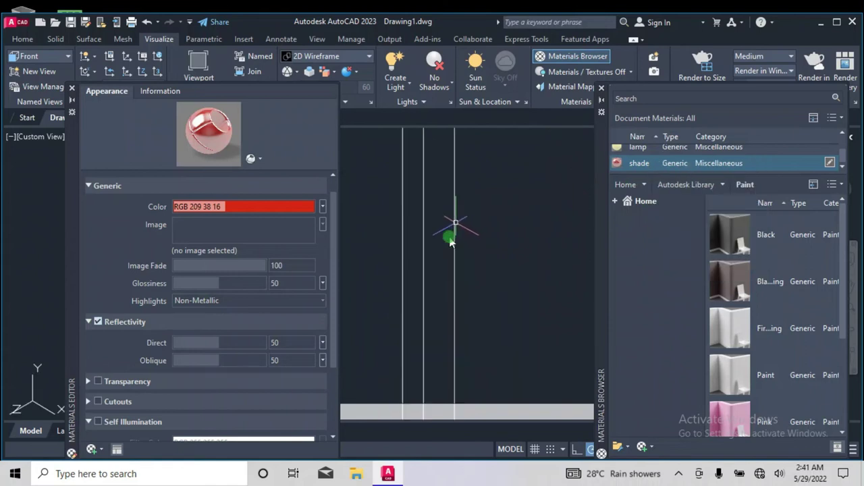
left_click(450, 240)
scroll(450, 241, "down", 3)
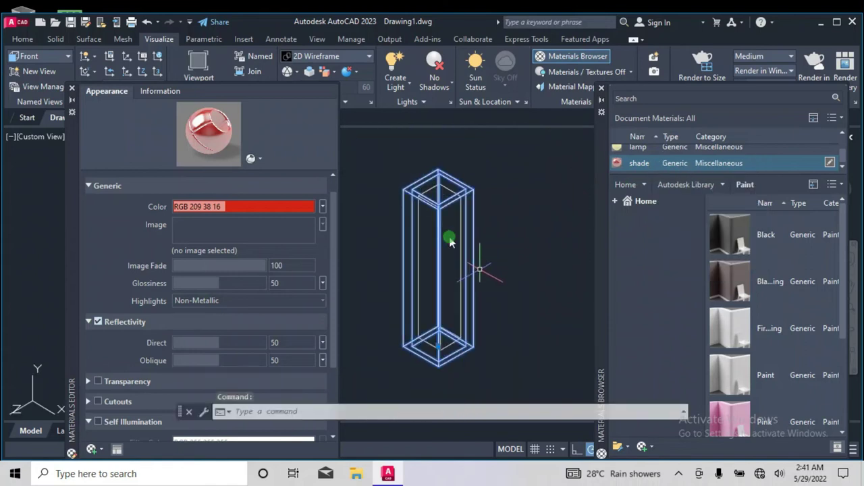
right_click(690, 164)
left_click(702, 174)
key("Escape")
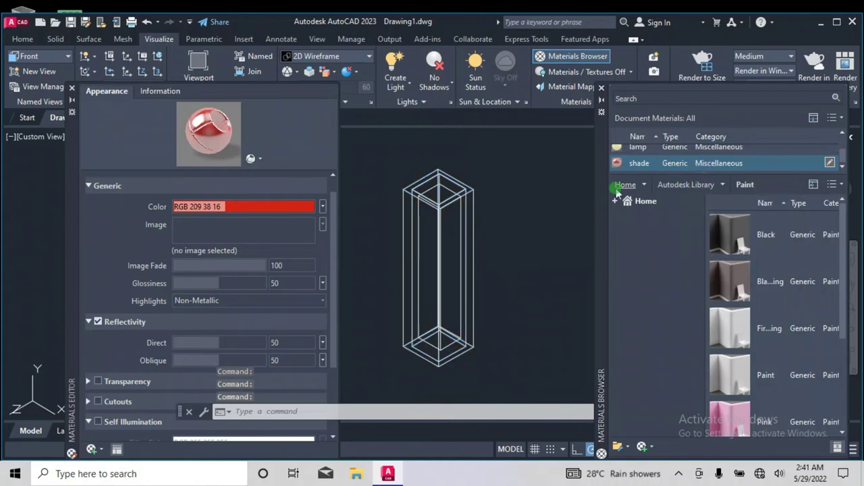
scroll(435, 257, "down", 4)
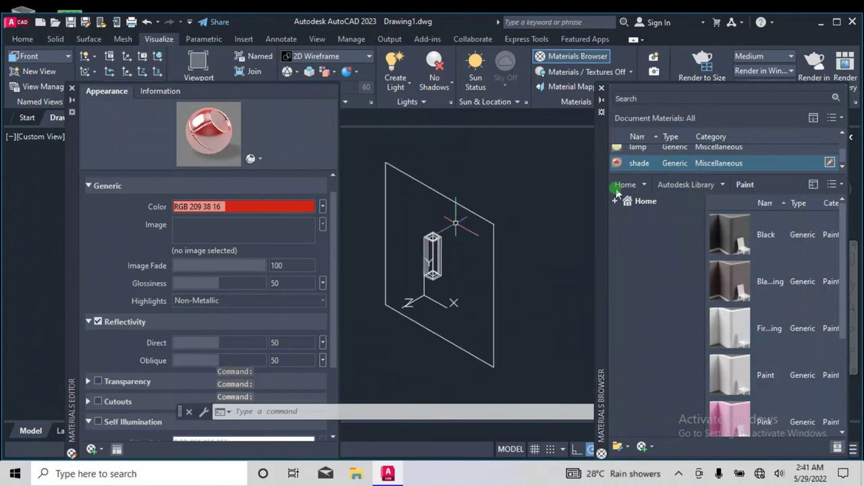
left_click(70, 87)
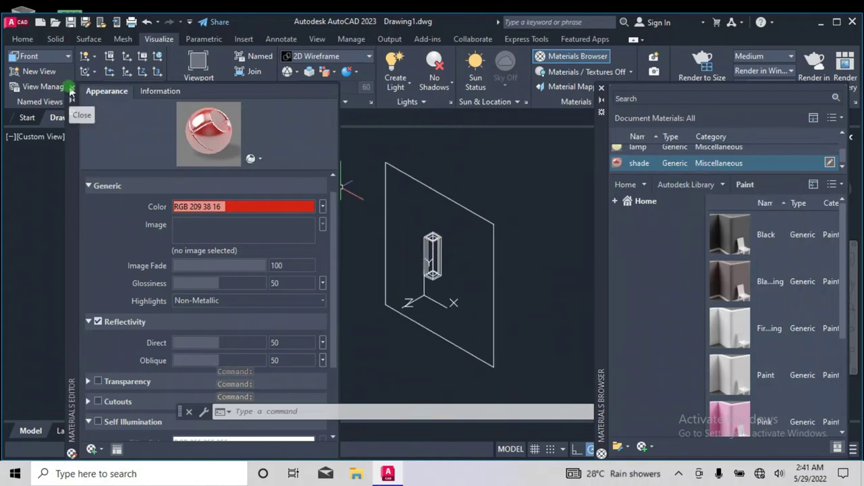
left_click(671, 155)
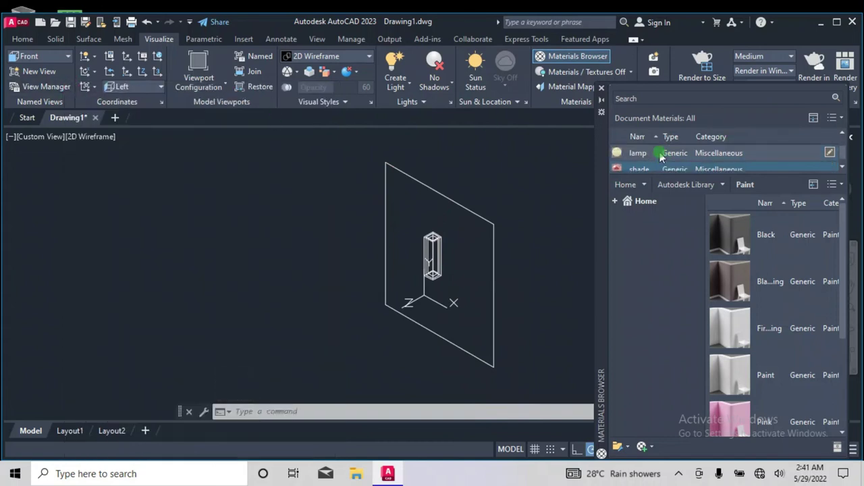
Duplicate Global as a new material named wall and open it for editing.
scroll(658, 153, "up", 1)
right_click(658, 152)
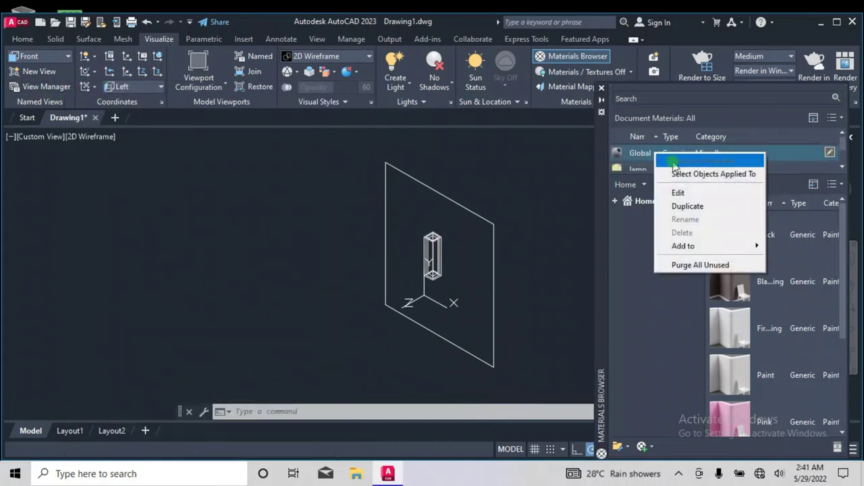
left_click(686, 206)
type("w")
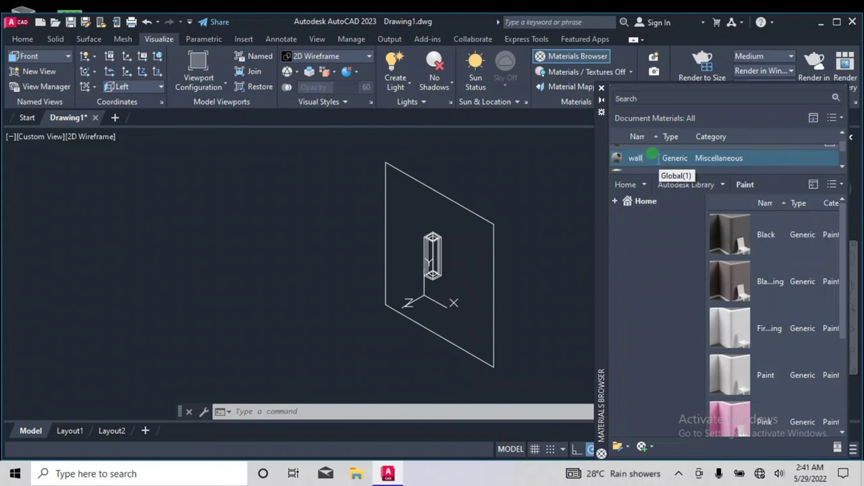
type("all")
key("Return")
right_click(678, 165)
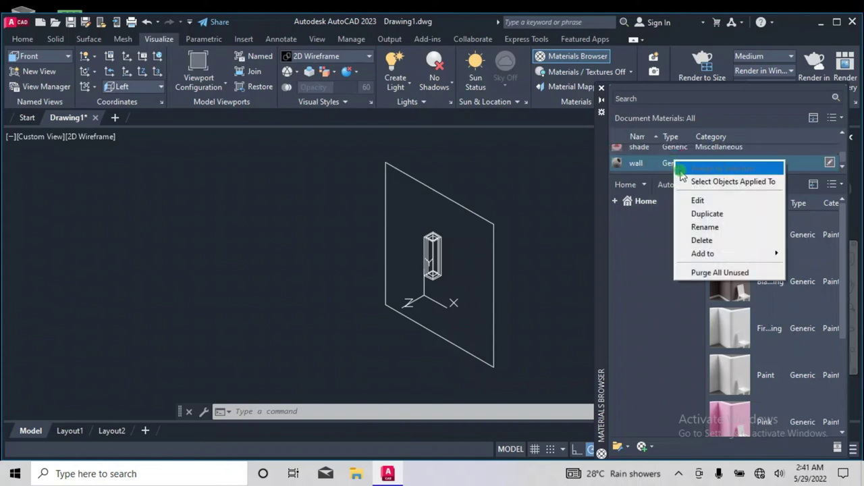
left_click(693, 200)
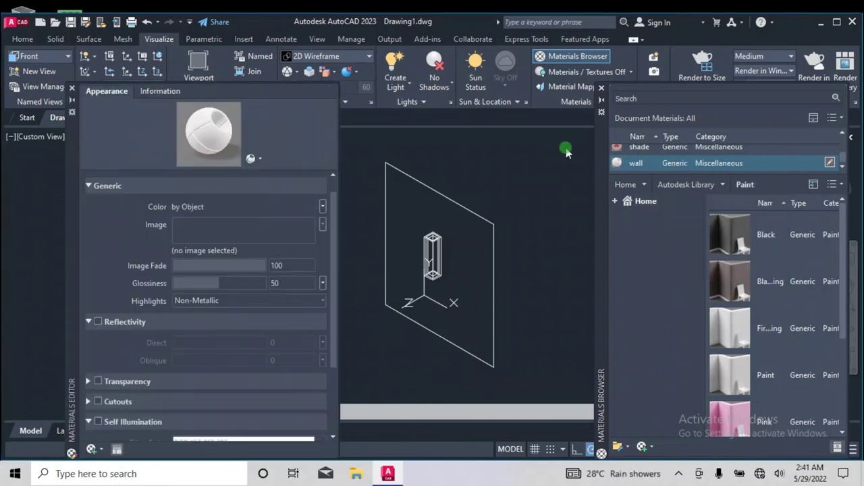
Give the wall material a custom blue colour, RGB 26 26 203.
left_click(323, 207)
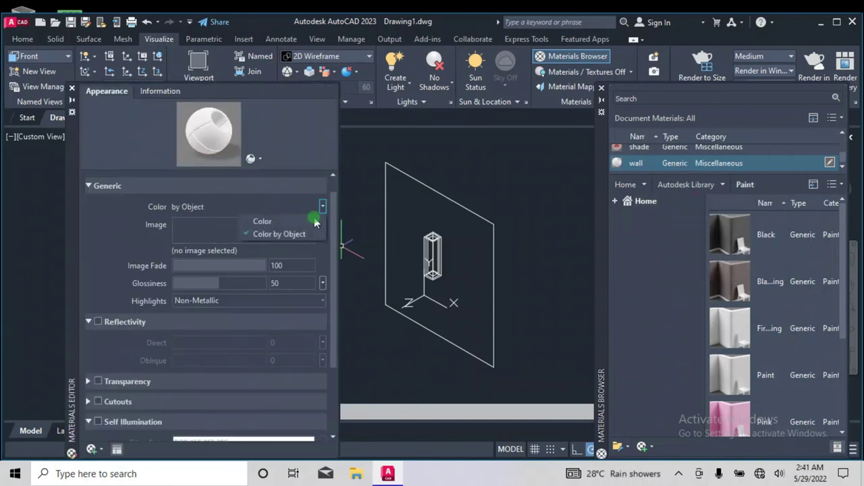
left_click(315, 221)
left_click(291, 208)
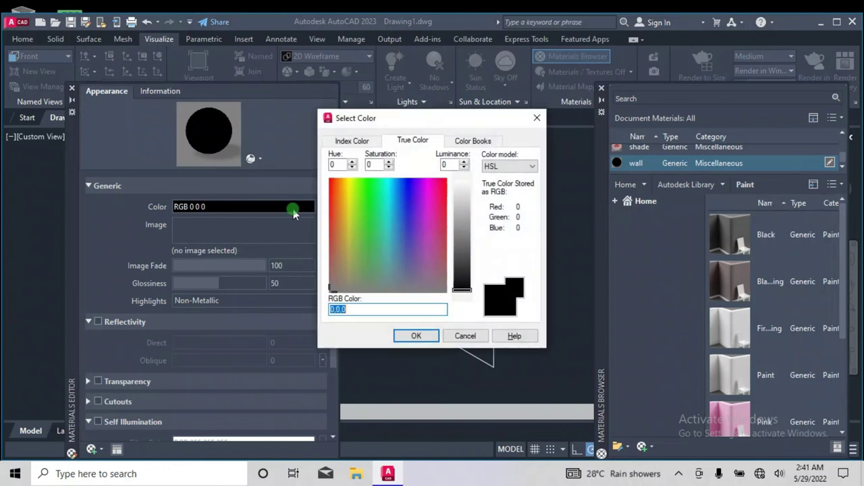
left_click(398, 192)
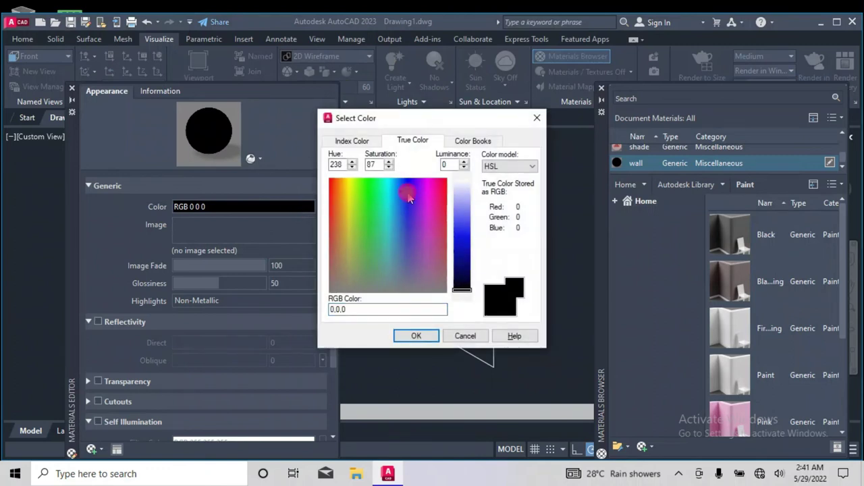
left_click(407, 201)
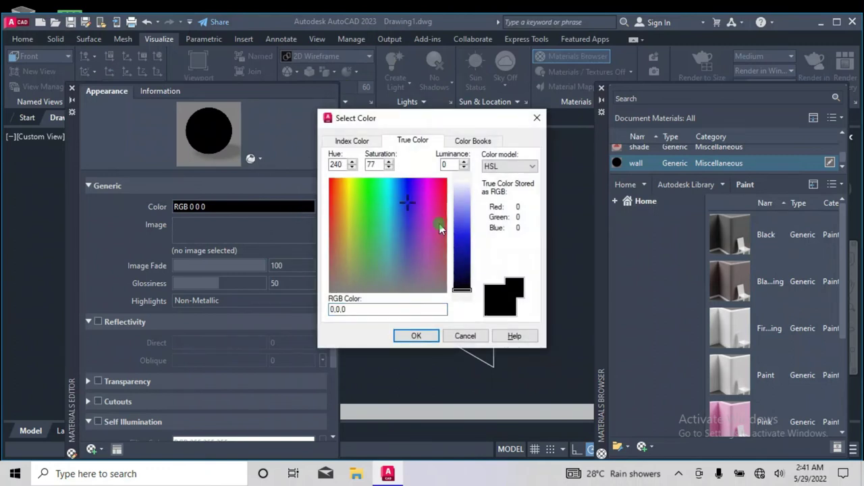
left_click(462, 236)
left_click(463, 244)
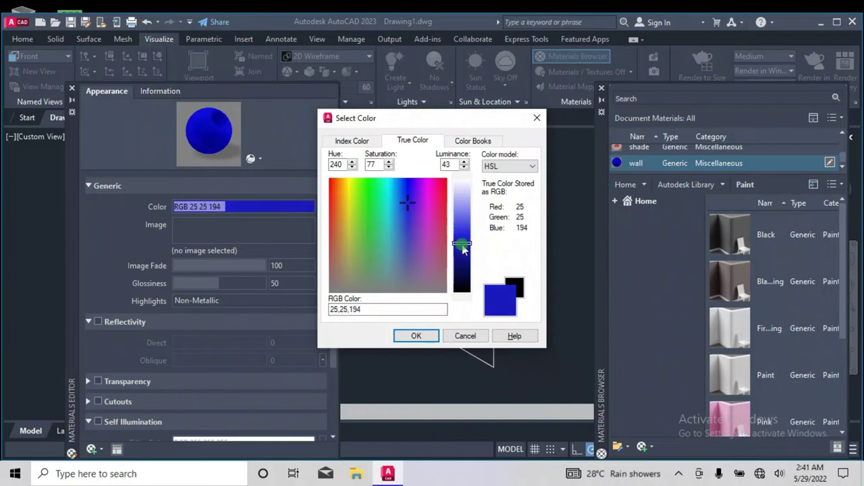
left_click(463, 241)
left_click(416, 336)
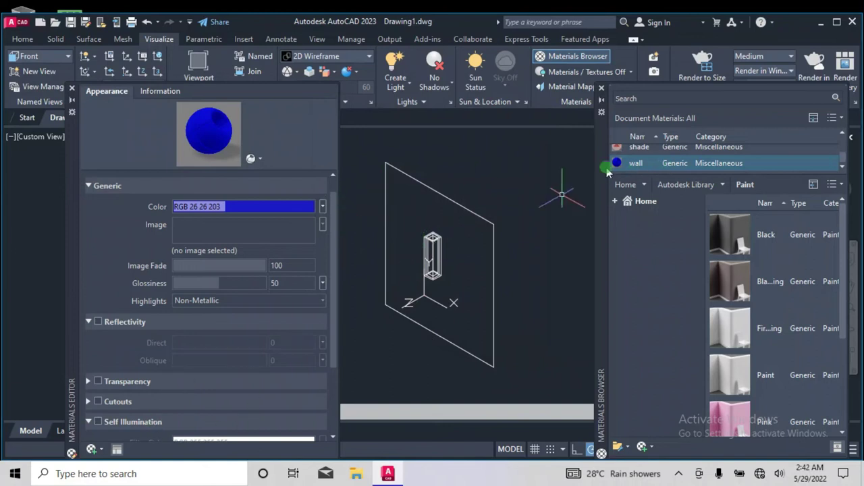
Assign the wall material to the plane and close the Materials Editor and Browser.
right_click(677, 165)
left_click(698, 173)
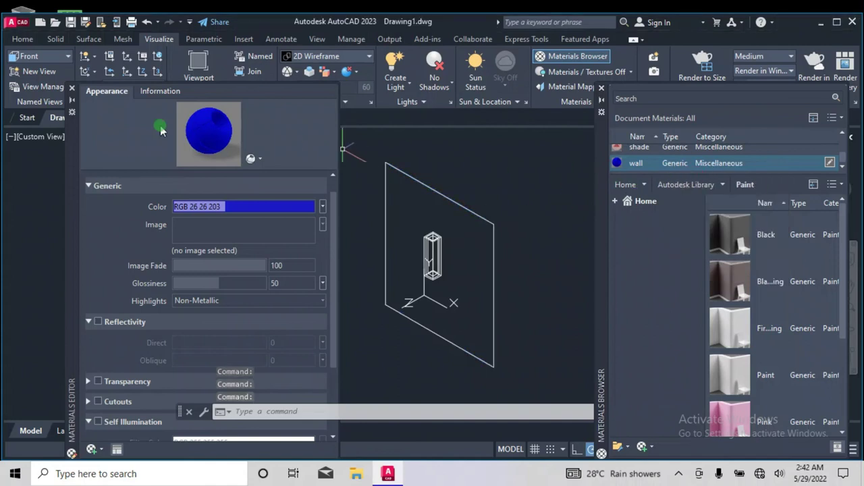
left_click(72, 96)
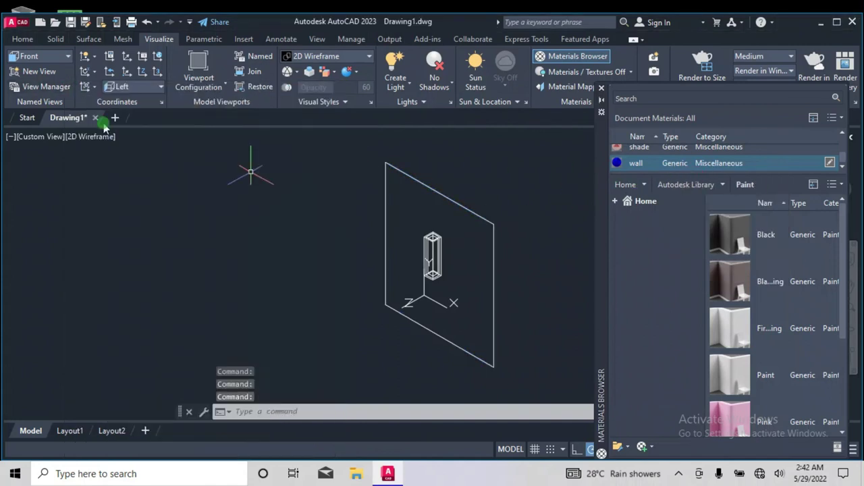
left_click(603, 93)
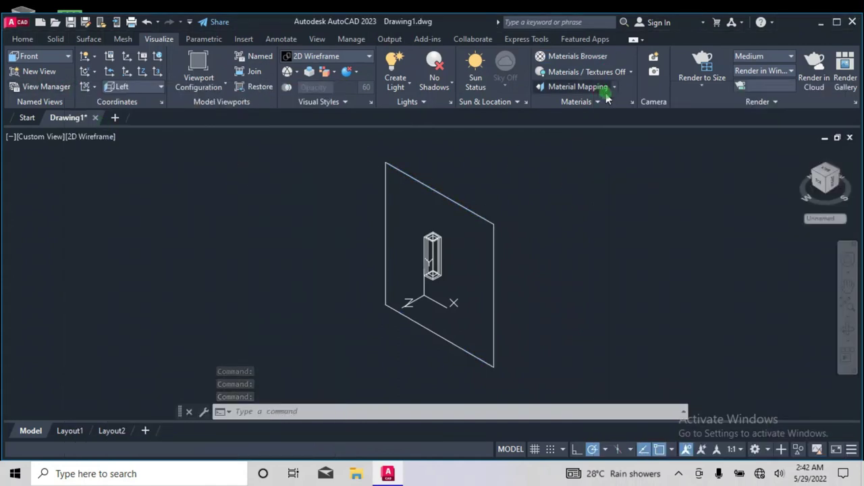
scroll(467, 240, "up", 2)
scroll(439, 270, "down", 2)
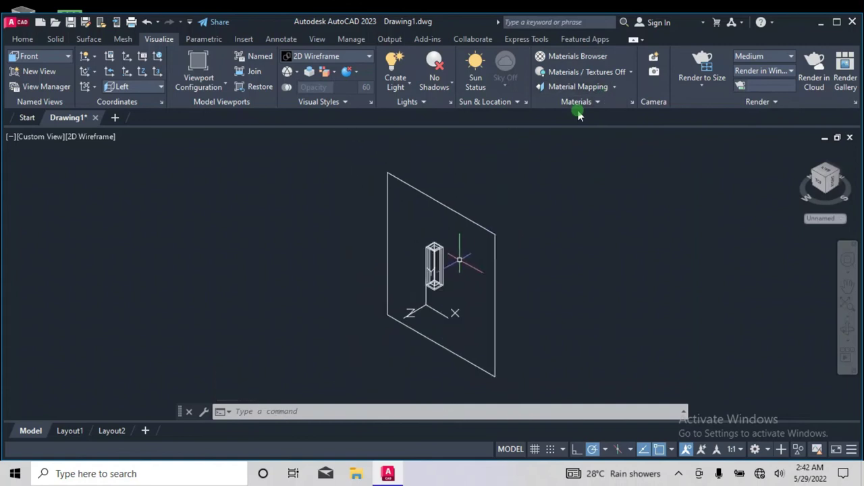
scroll(439, 270, "up", 2)
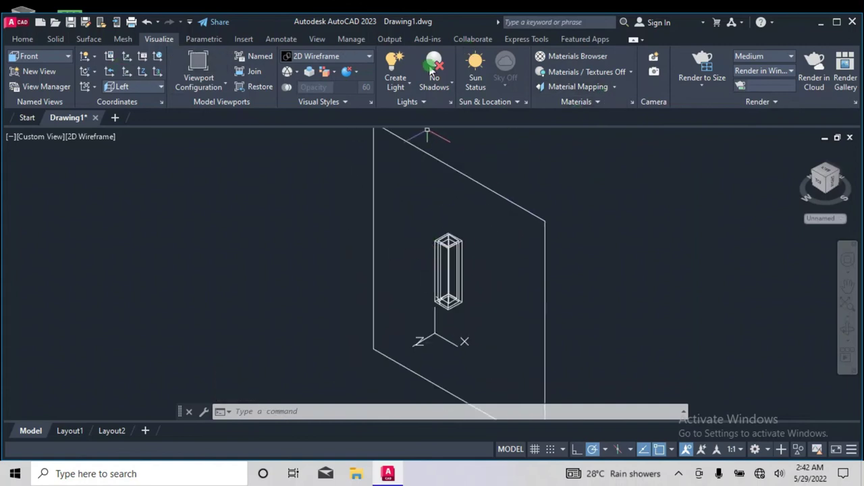
Set the render preset to High and render the scene to size.
left_click(99, 138)
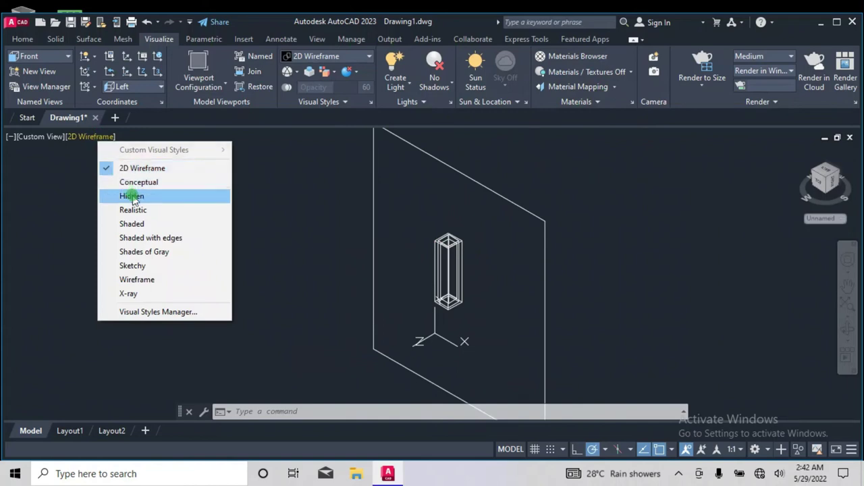
left_click(275, 180)
left_click(276, 179)
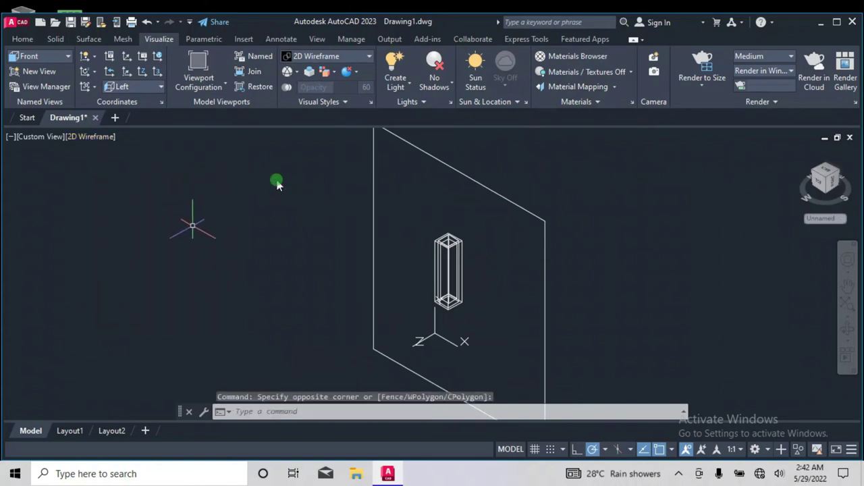
scroll(193, 227, "down", 2)
scroll(239, 227, "up", 2)
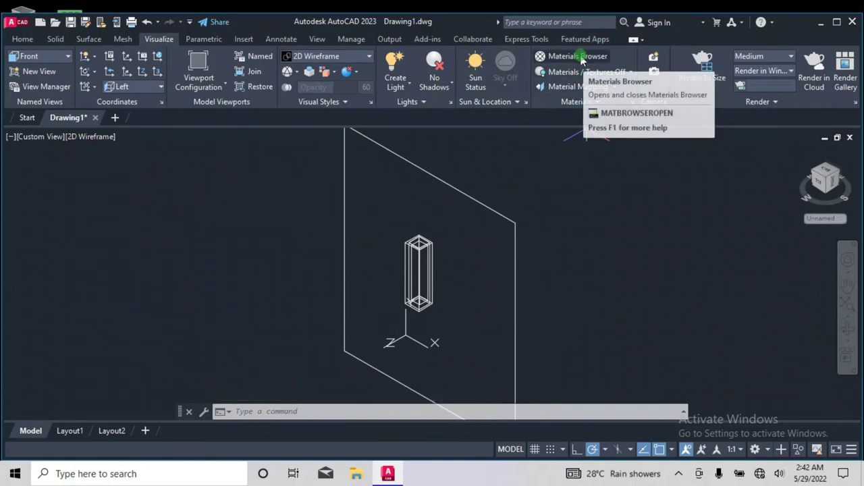
left_click(759, 56)
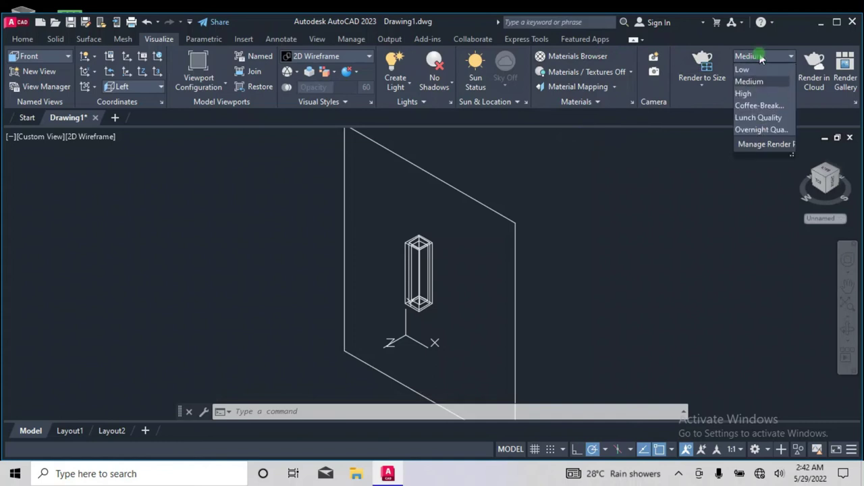
left_click(761, 90)
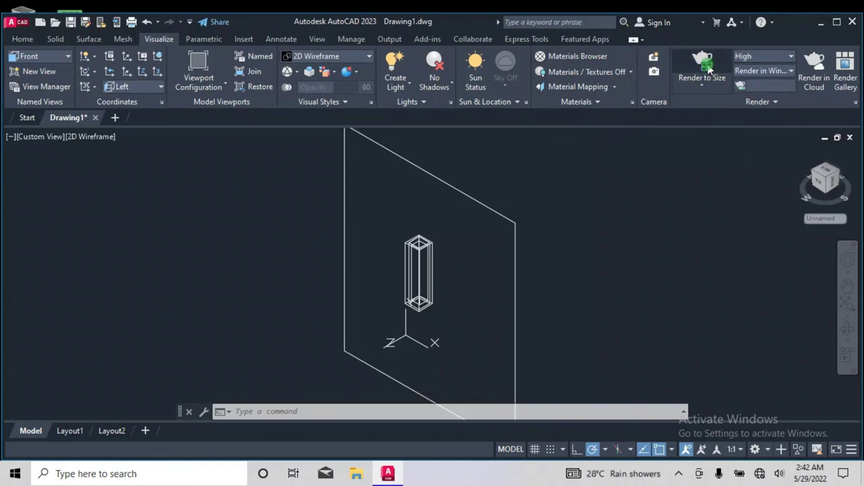
left_click(707, 68)
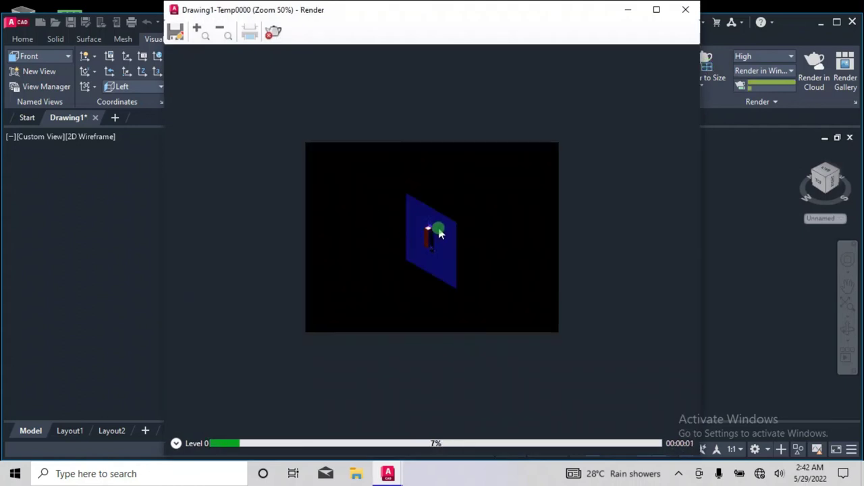
Zoom in and out on the rendering as it progresses to Level 2 with the column's glow appearing.
scroll(439, 233, "up", 2)
scroll(445, 232, "down", 2)
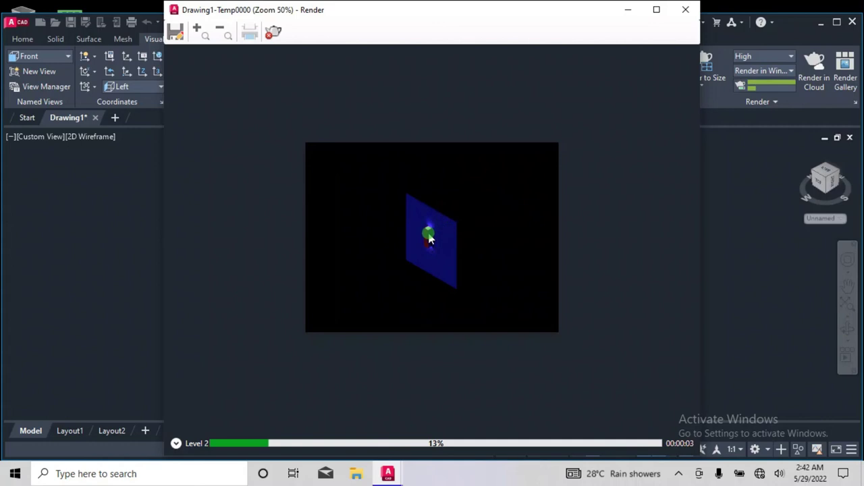
scroll(429, 236, "up", 1)
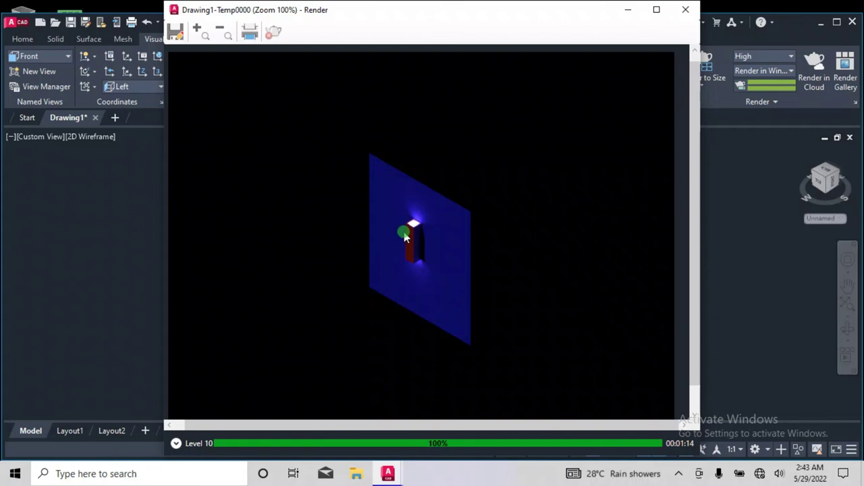
scroll(405, 237, "up", 1)
scroll(405, 237, "down", 1)
scroll(405, 237, "up", 1)
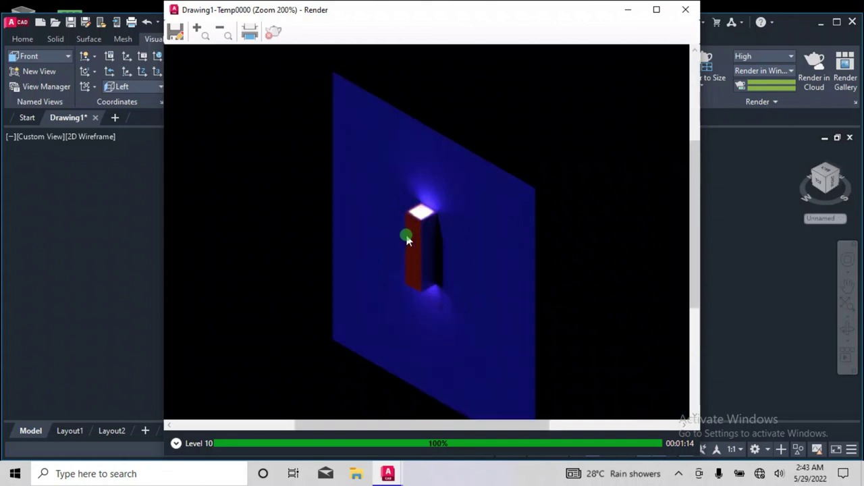
scroll(407, 240, "down", 1)
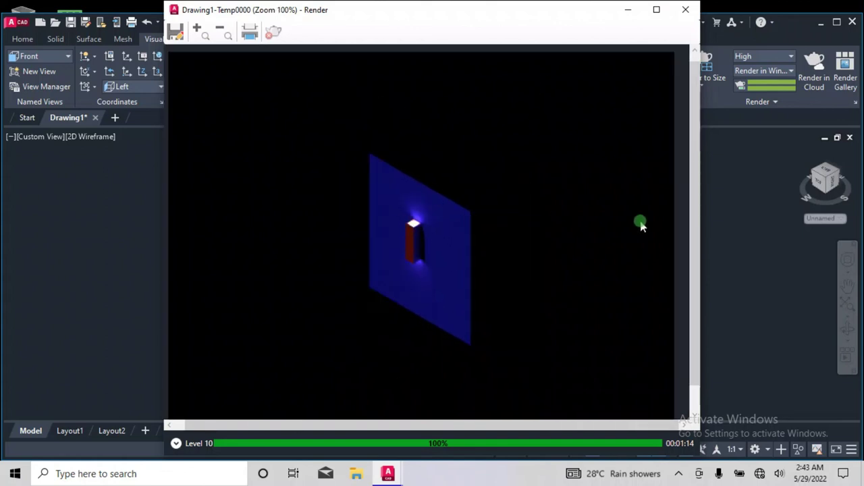